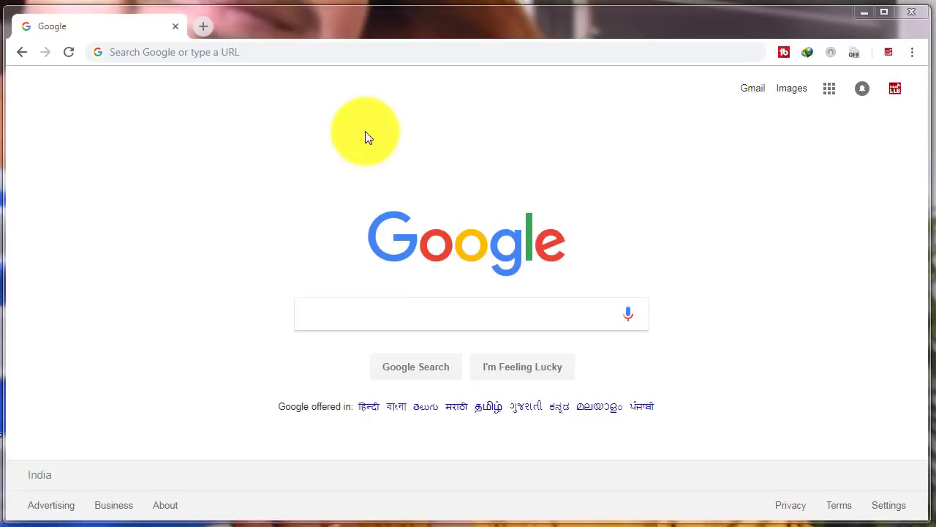
- Load the Parivahan Sewa site at parivahan.gov.in
{"action": "left_click", "coordinate": [268, 49]}
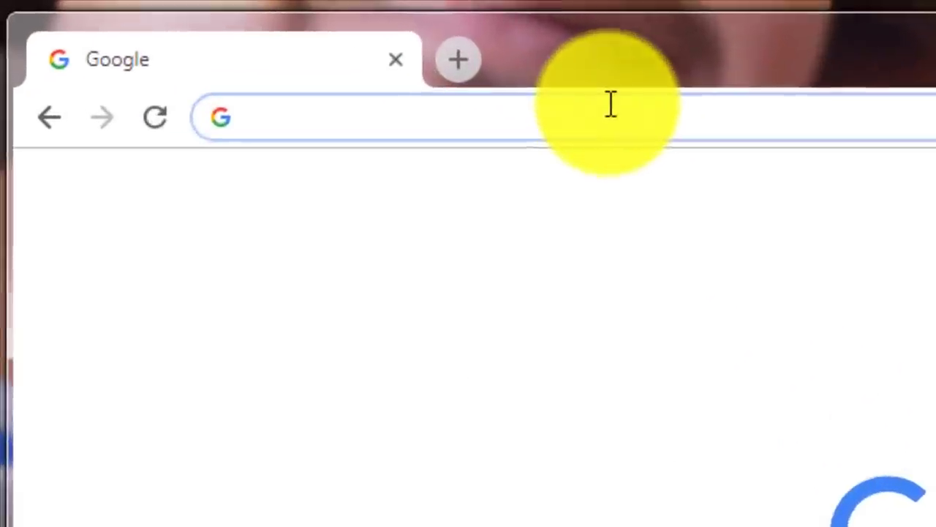
{"action": "type", "text": "https://parivahan.gov.in"}
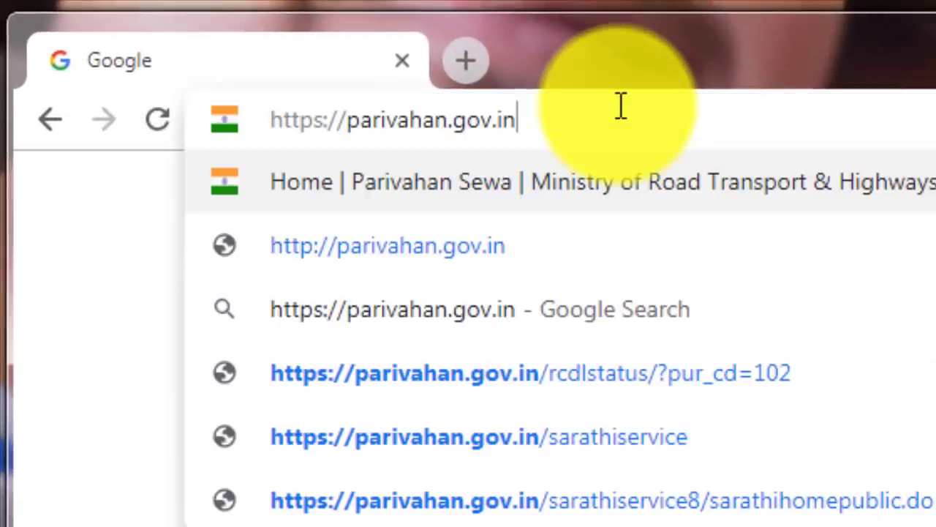
{"action": "key", "text": "Return"}
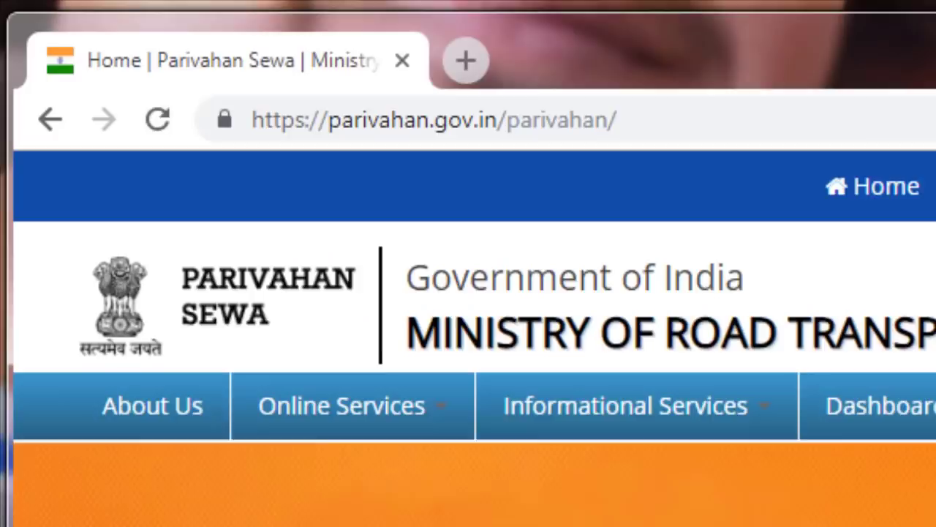
{"action": "scroll", "coordinate": [634, 384], "scroll_direction": "down", "scroll_amount": 5}
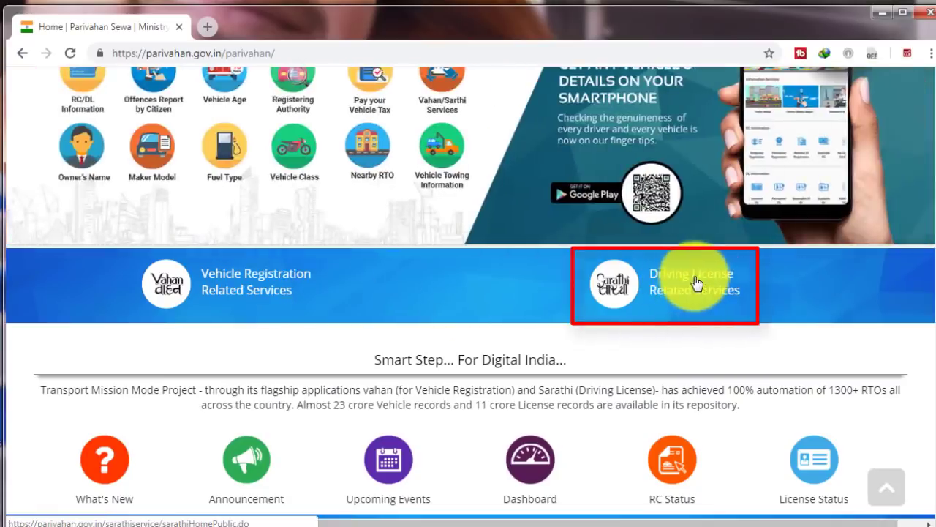
- Open Driving License Related Services and select Uttar Pradesh as the state
{"action": "left_click", "coordinate": [697, 284]}
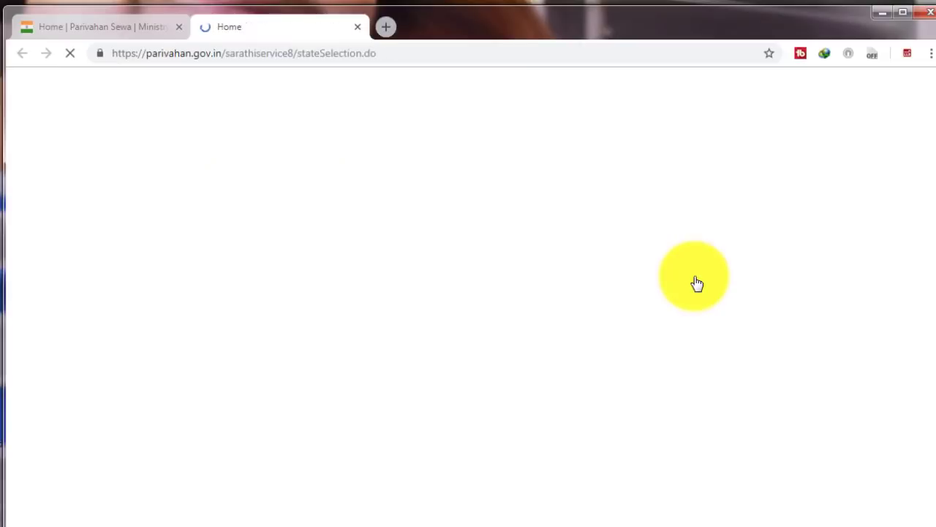
{"action": "scroll", "coordinate": [427, 324], "scroll_direction": "down", "scroll_amount": 1}
{"action": "scroll", "coordinate": [427, 324], "scroll_direction": "down", "scroll_amount": 2}
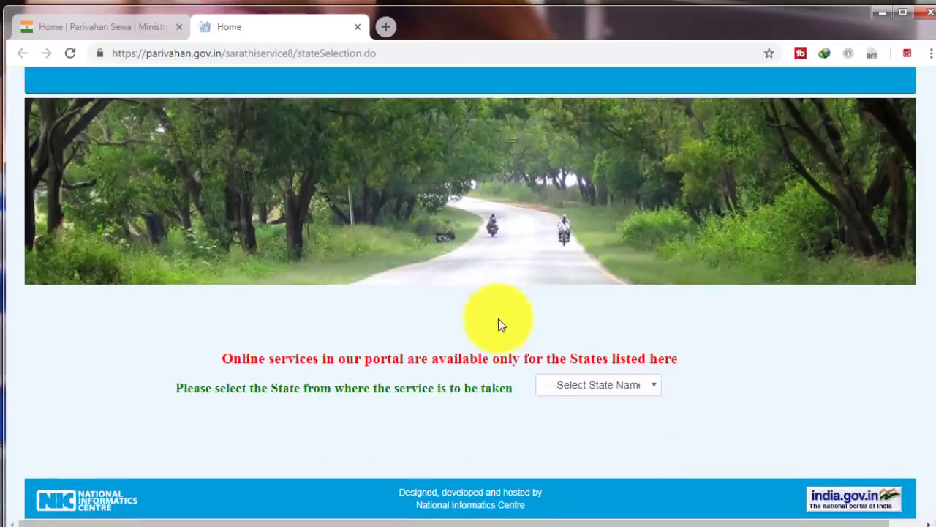
{"action": "left_click", "coordinate": [615, 391]}
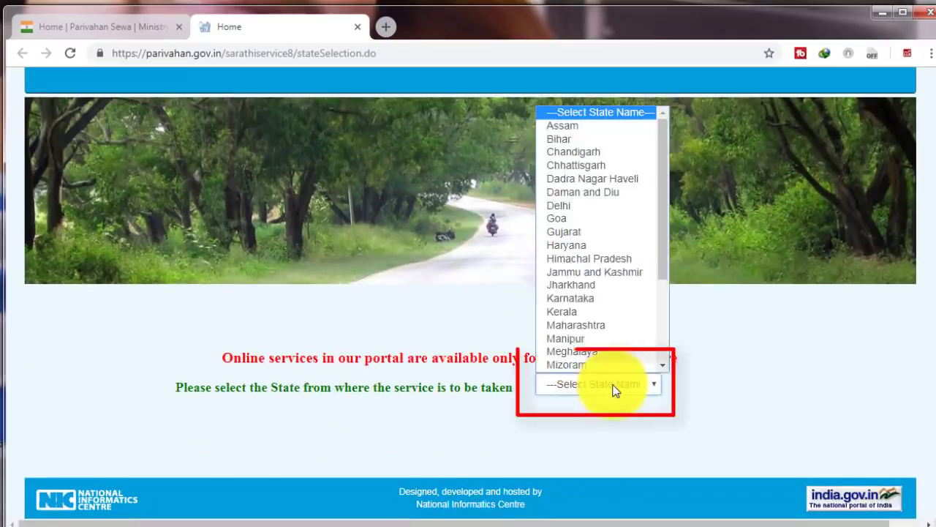
{"action": "scroll", "coordinate": [601, 316], "scroll_direction": "down", "scroll_amount": 3}
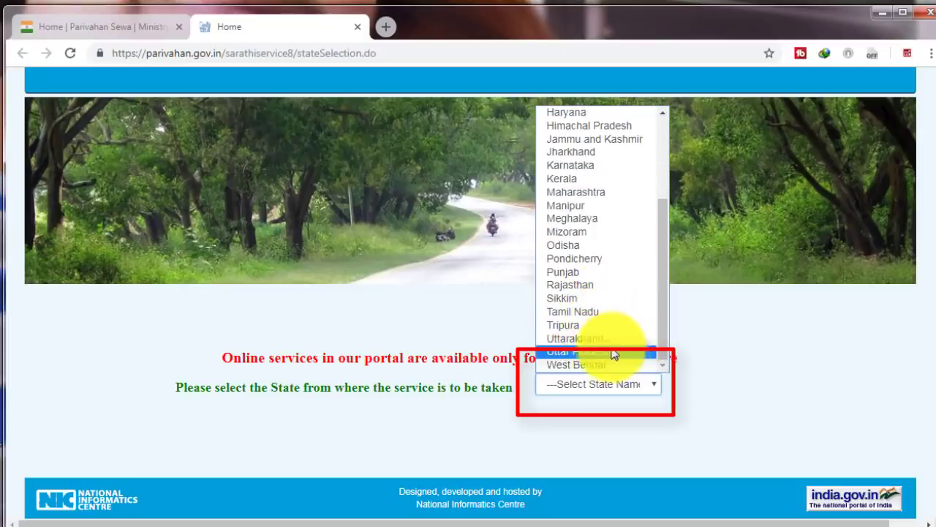
{"action": "left_click", "coordinate": [605, 352]}
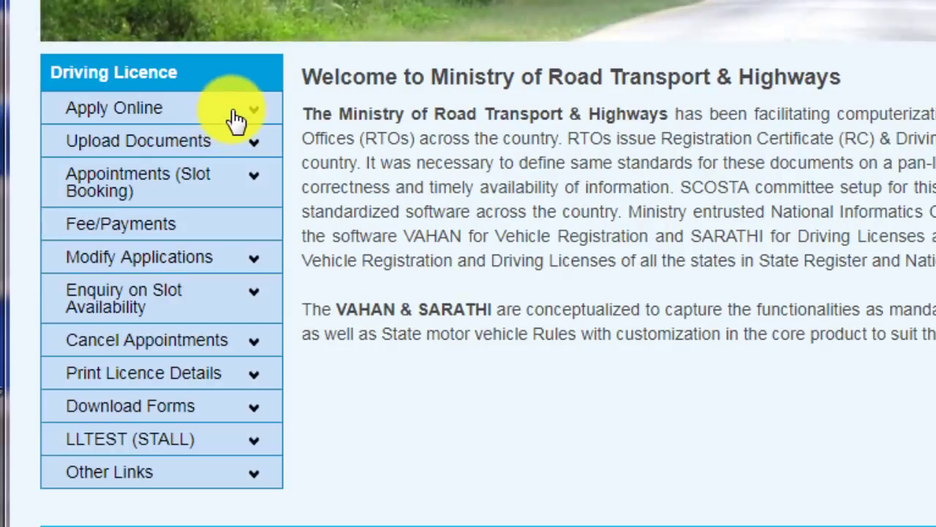
- Under Apply Online, choose New Learners Licence to see its five-stage instructions
{"action": "left_click", "coordinate": [234, 117]}
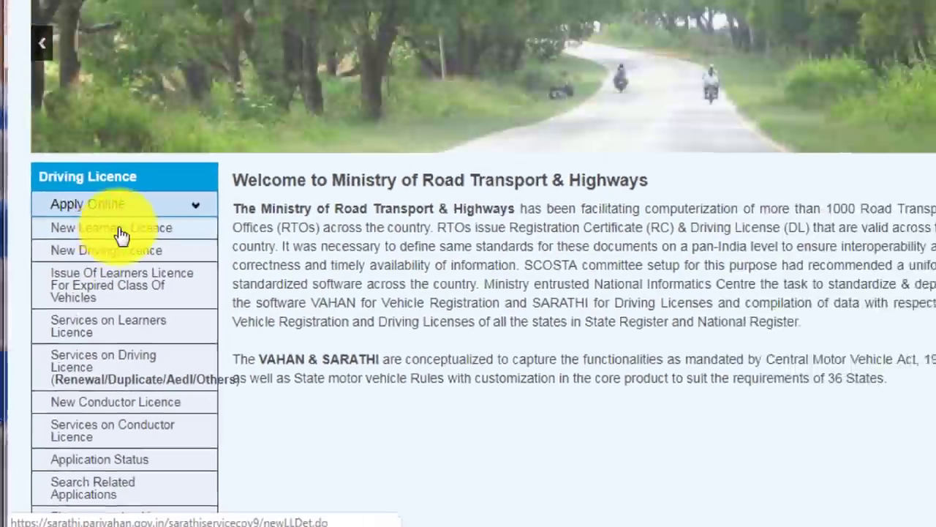
{"action": "left_click", "coordinate": [121, 233]}
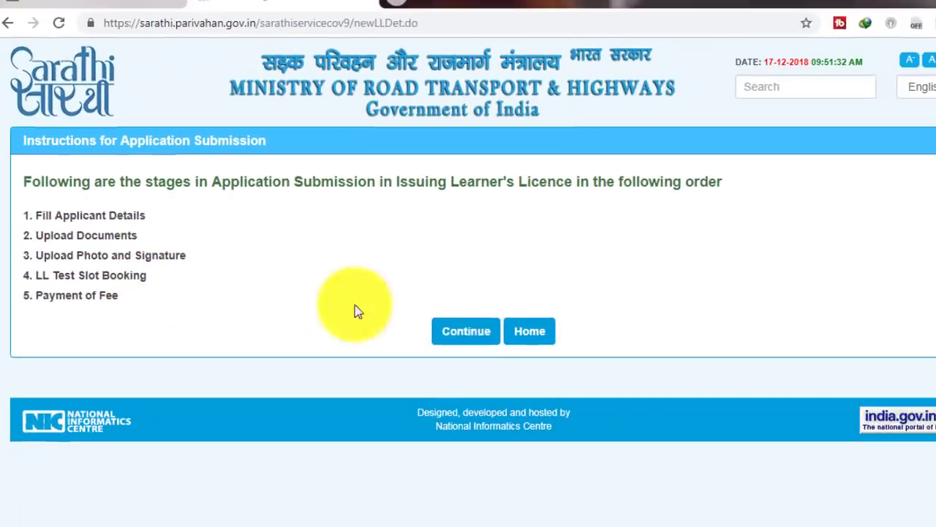
- Continue to the form and set state Uttar Pradesh with RTO office BIJNOR -- UP20
{"action": "left_click", "coordinate": [461, 335]}
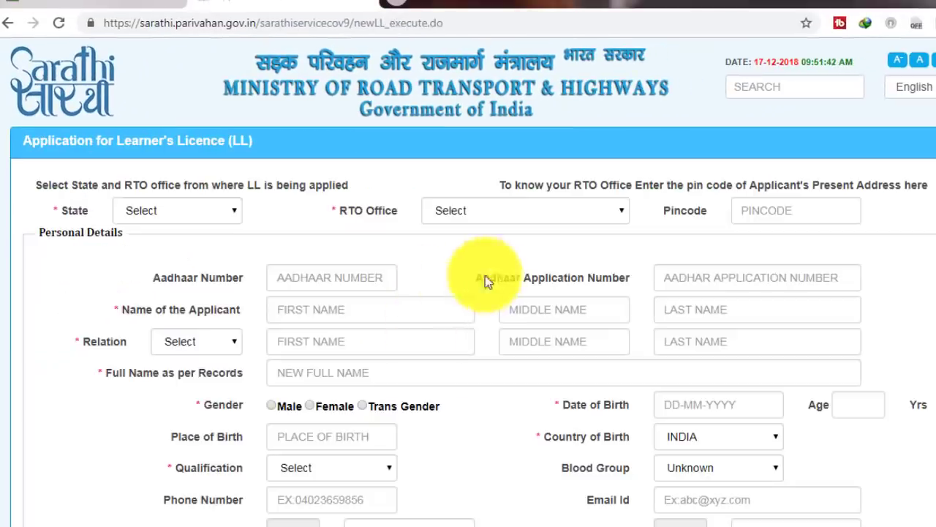
{"action": "scroll", "coordinate": [512, 308], "scroll_direction": "down", "scroll_amount": 5}
{"action": "scroll", "coordinate": [529, 354], "scroll_direction": "up", "scroll_amount": 5}
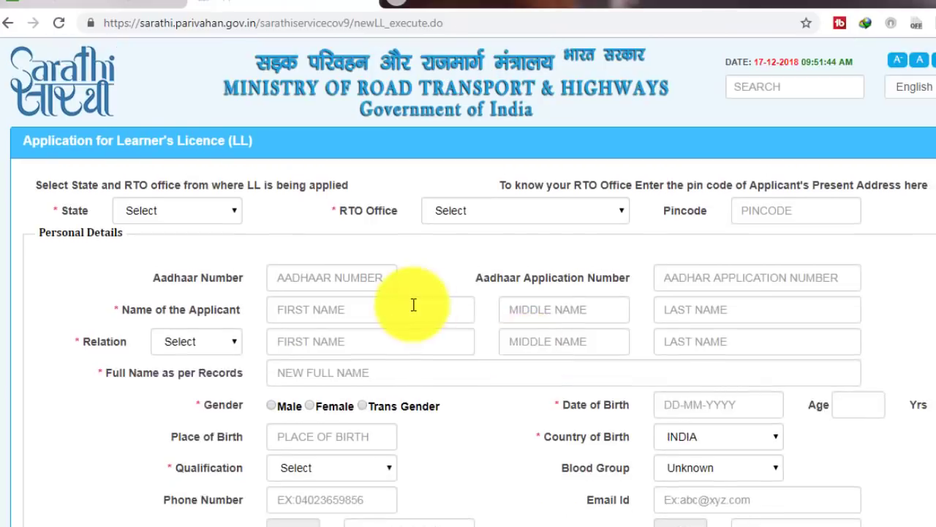
{"action": "left_click", "coordinate": [197, 212]}
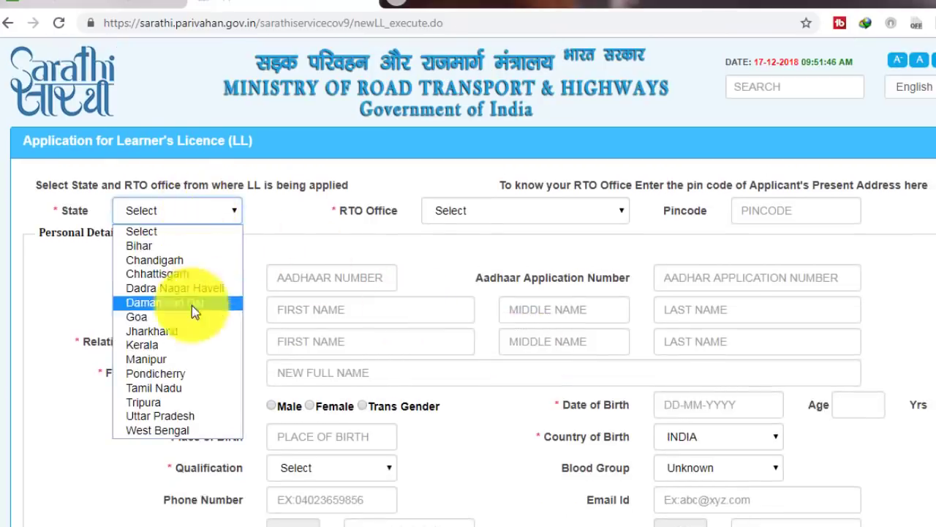
{"action": "left_click", "coordinate": [191, 414]}
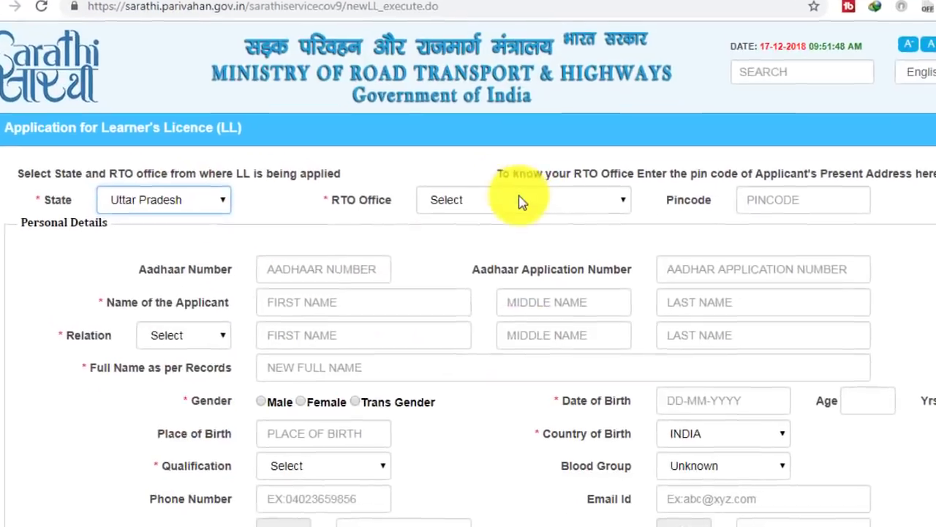
{"action": "left_click", "coordinate": [517, 191]}
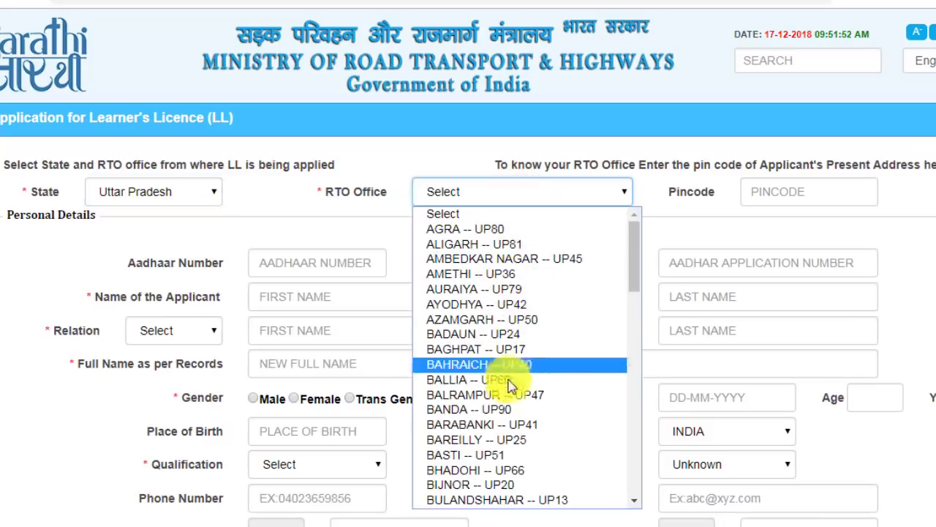
{"action": "left_click", "coordinate": [500, 485]}
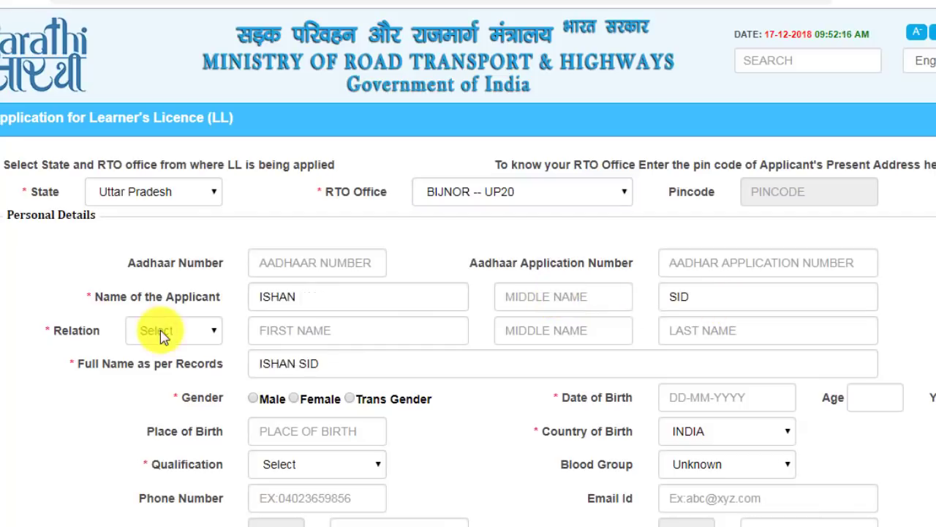
{"action": "left_click", "coordinate": [161, 330]}
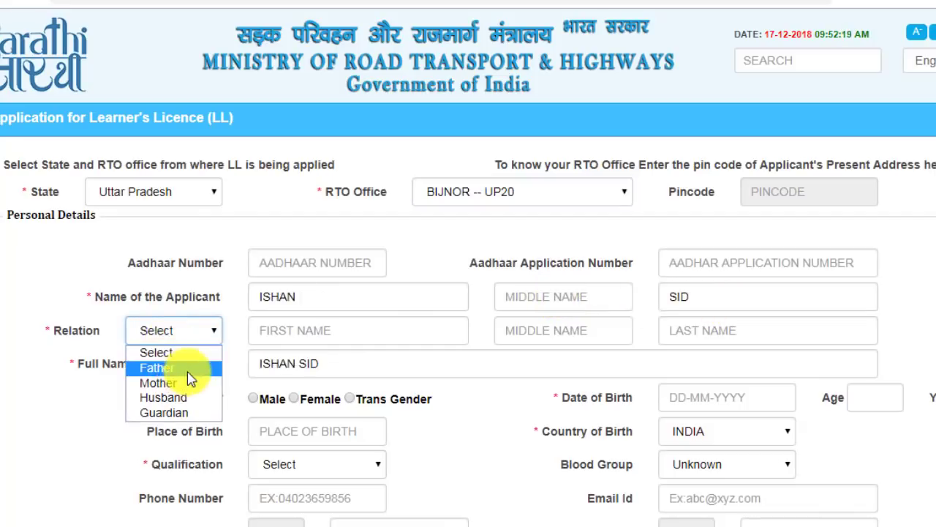
{"action": "left_click", "coordinate": [188, 370]}
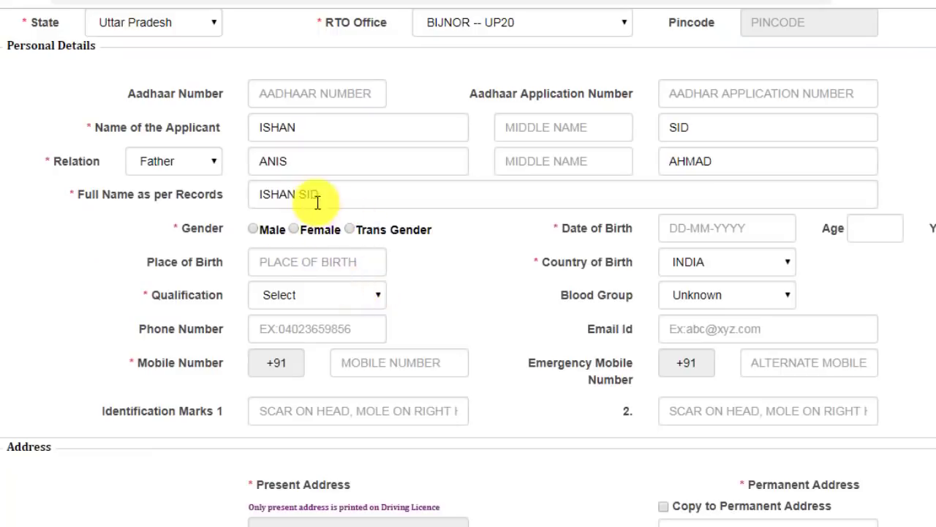
{"action": "left_click", "coordinate": [254, 230]}
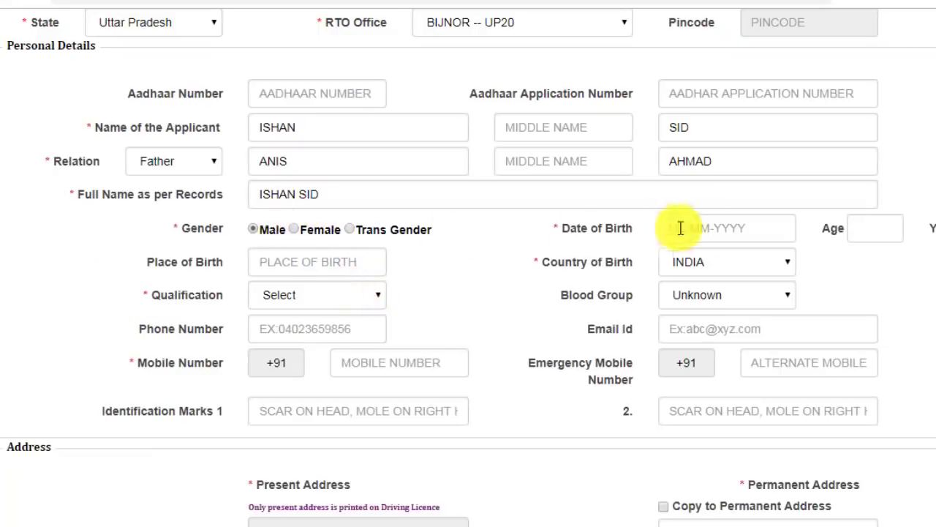
{"action": "left_click", "coordinate": [739, 229]}
{"action": "left_click", "coordinate": [293, 262]}
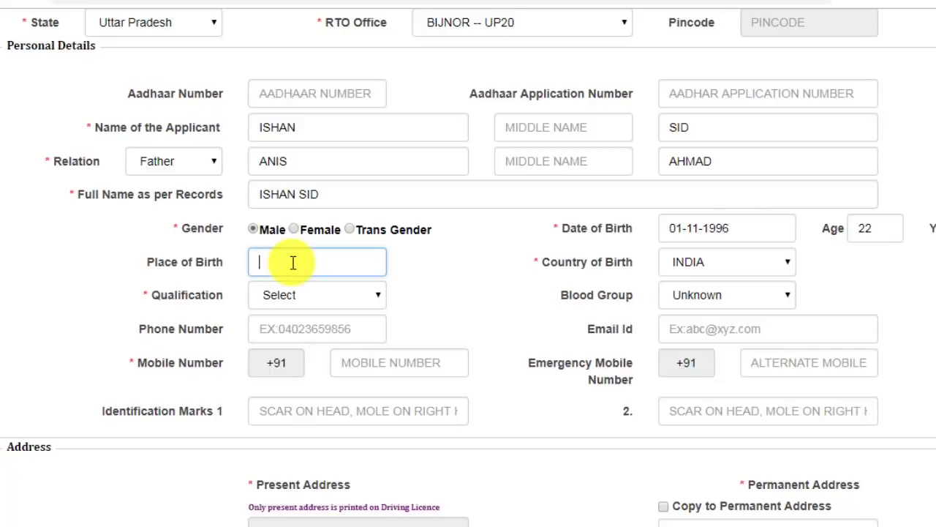
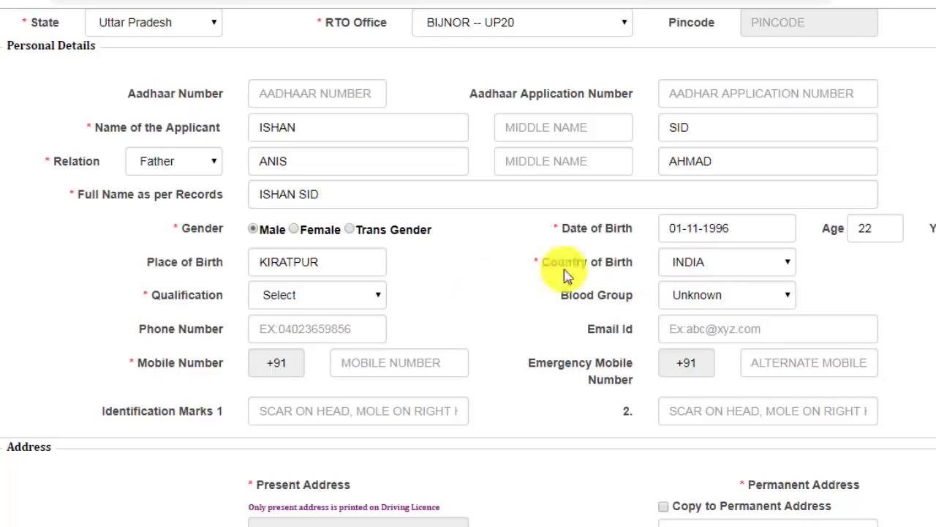
- Set qualification to Graduate in Non Medical Sciences and blood group to B+
{"action": "left_click", "coordinate": [359, 297]}
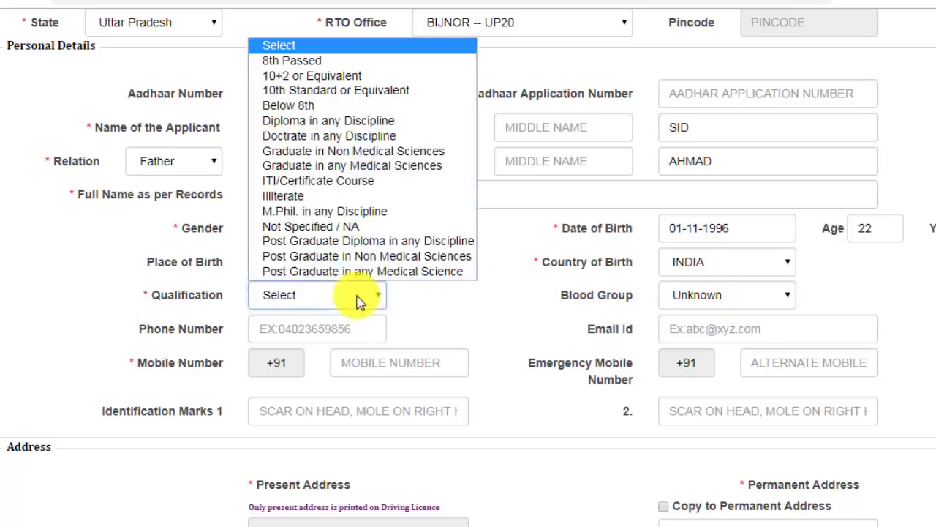
{"action": "left_click", "coordinate": [365, 155]}
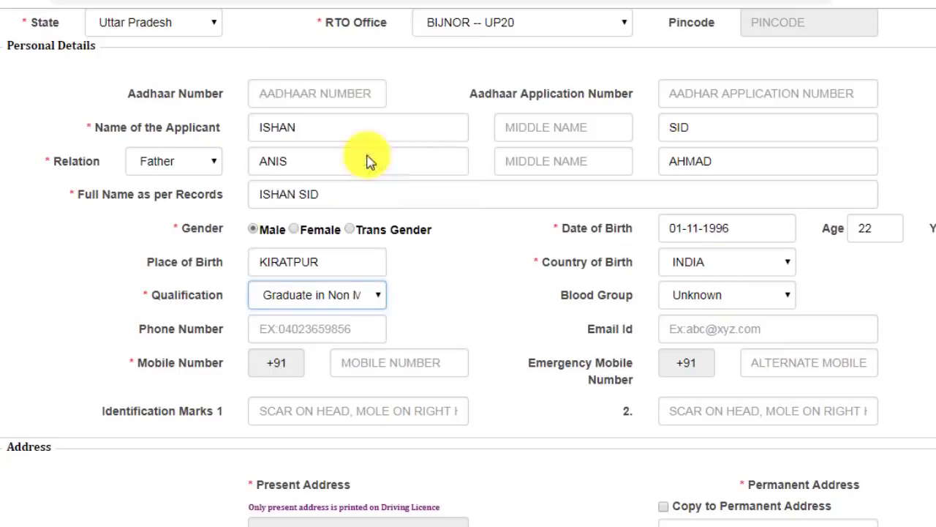
{"action": "left_click", "coordinate": [700, 295]}
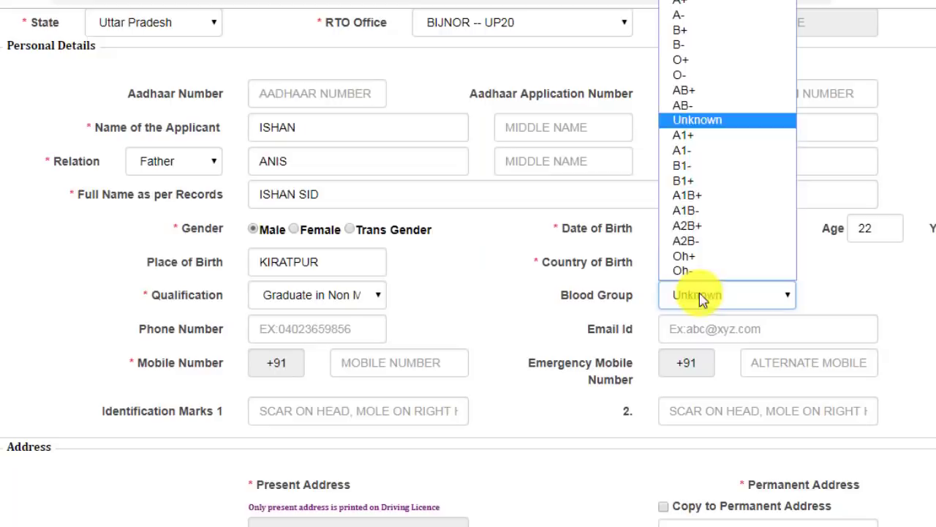
{"action": "left_click", "coordinate": [689, 30]}
{"action": "scroll", "coordinate": [388, 275], "scroll_direction": "down", "scroll_amount": 1}
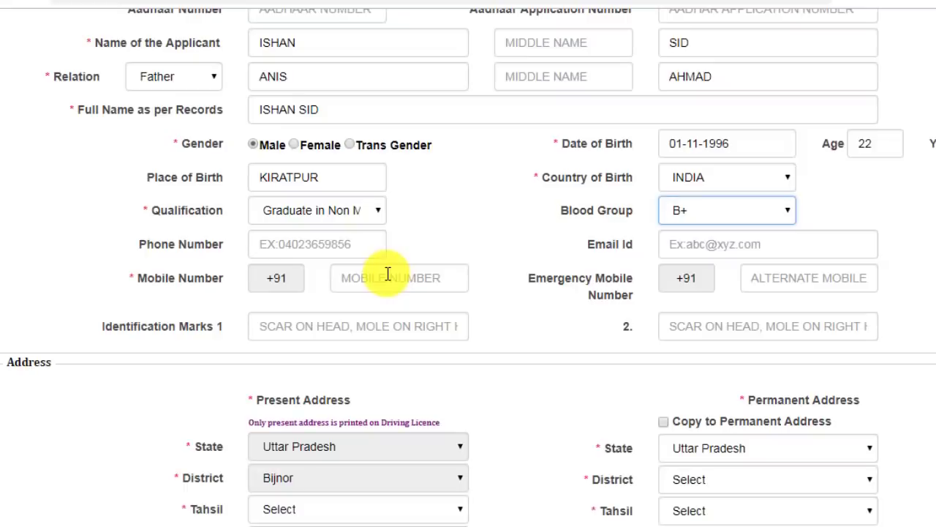
{"action": "scroll", "coordinate": [391, 277], "scroll_direction": "down", "scroll_amount": 4}
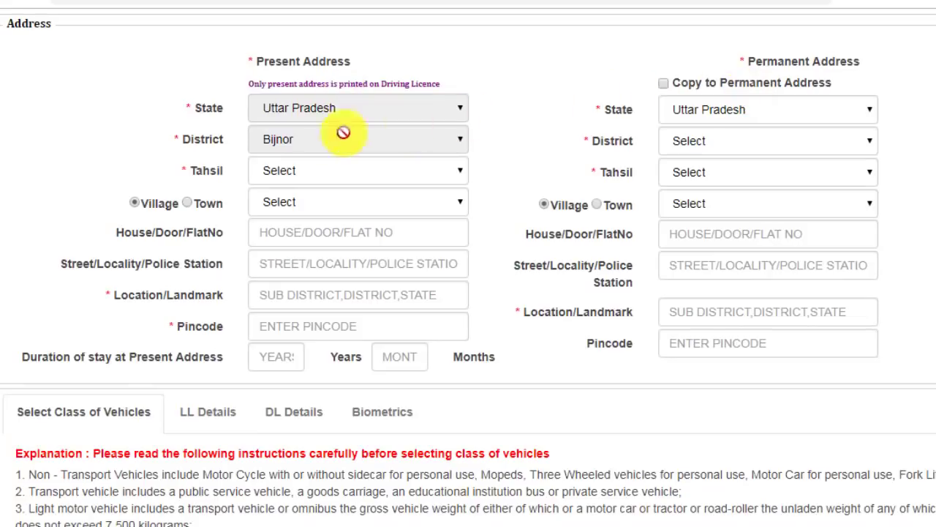
{"action": "left_click", "coordinate": [328, 174]}
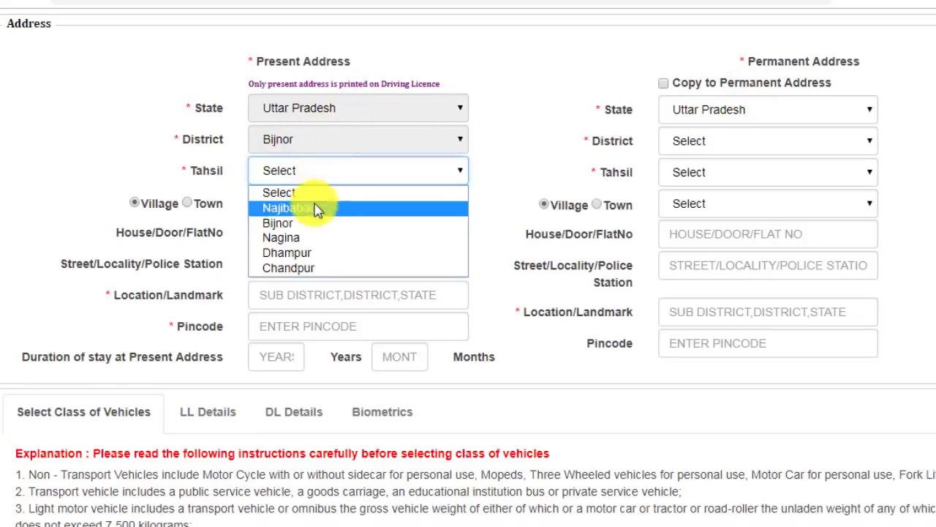
{"action": "left_click", "coordinate": [318, 207]}
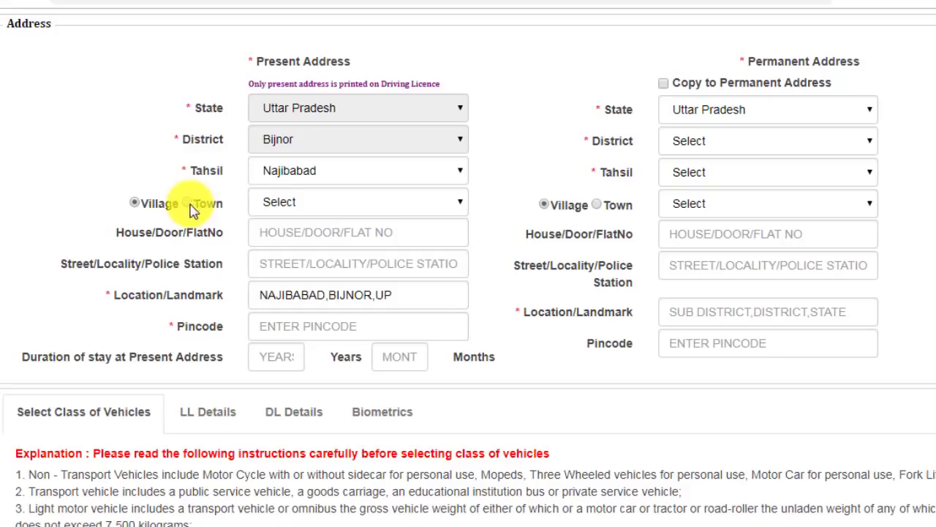
{"action": "left_click", "coordinate": [188, 203]}
{"action": "left_click", "coordinate": [300, 237]}
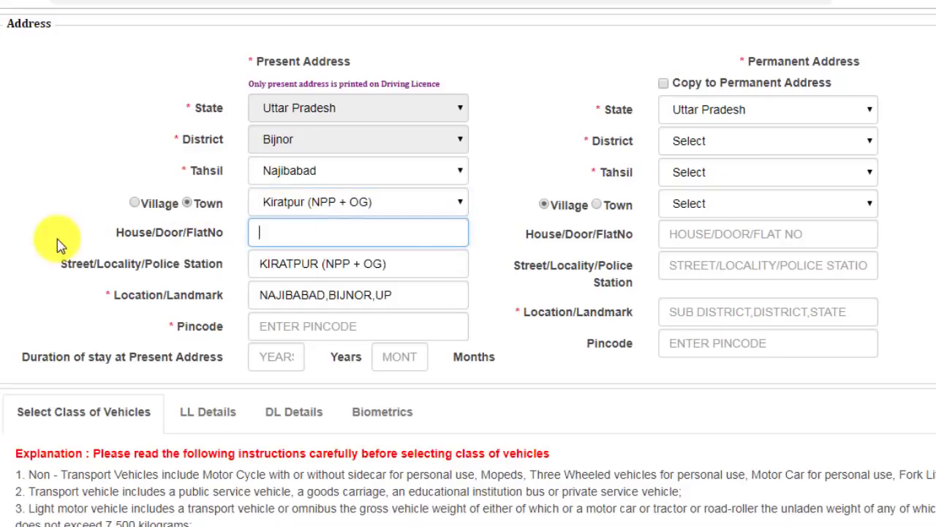
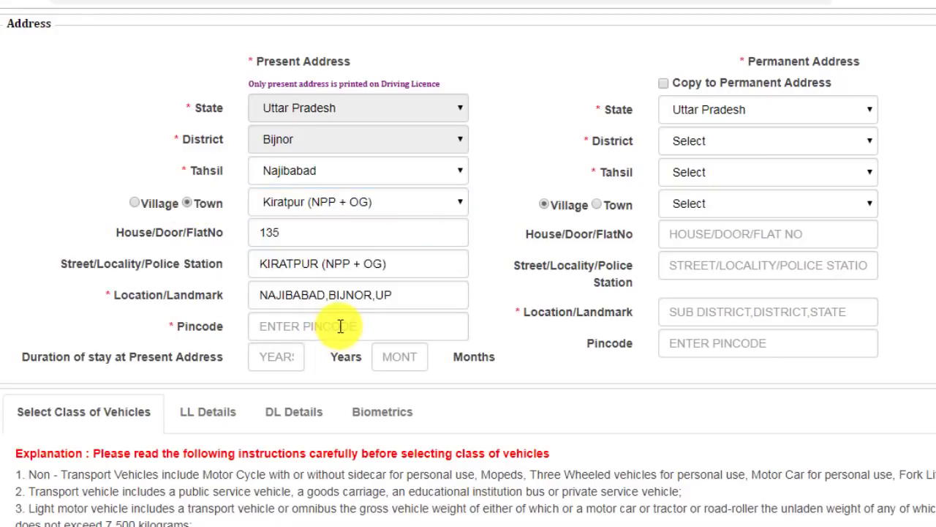
- Enter pincode 246731 and 22 years of stay, then copy to permanent address
{"action": "left_click", "coordinate": [340, 326]}
{"action": "type", "text": "246731"}
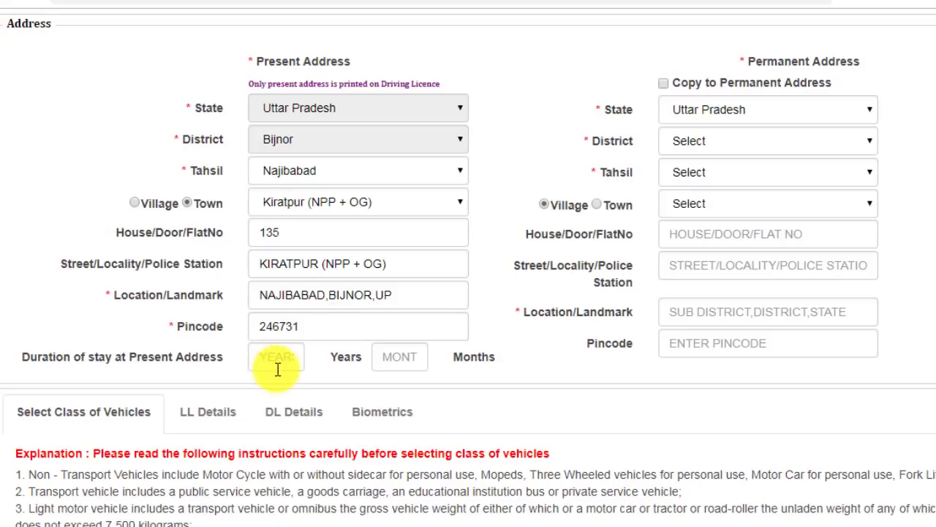
{"action": "left_click", "coordinate": [282, 366]}
{"action": "type", "text": "22"}
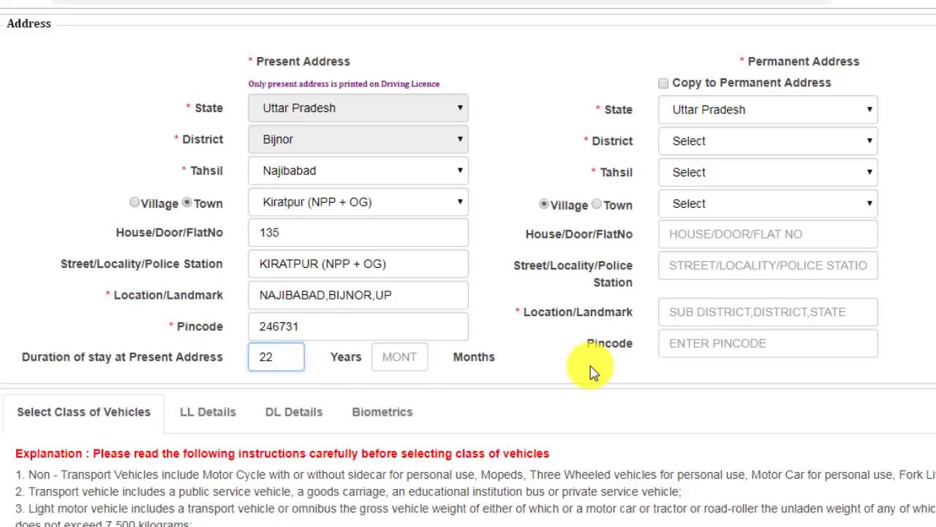
{"action": "left_click", "coordinate": [664, 83]}
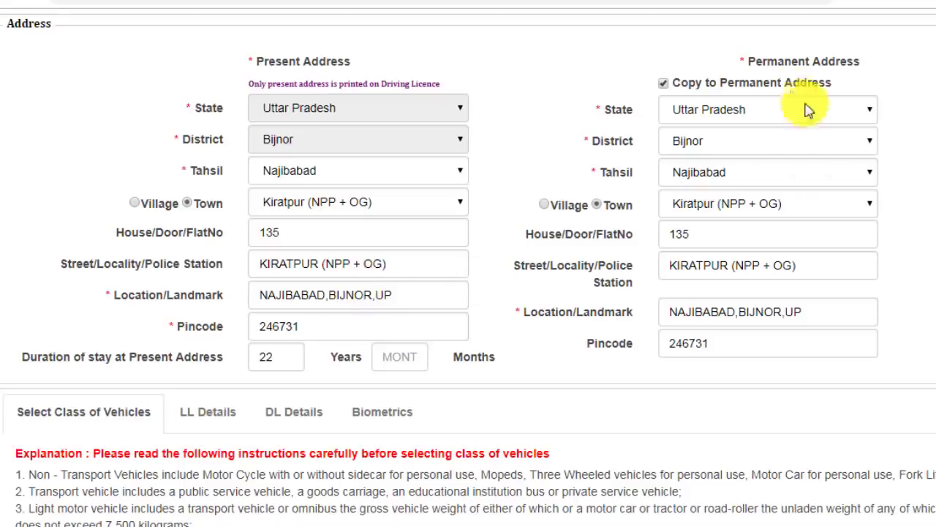
{"action": "scroll", "coordinate": [790, 300], "scroll_direction": "down", "scroll_amount": 6}
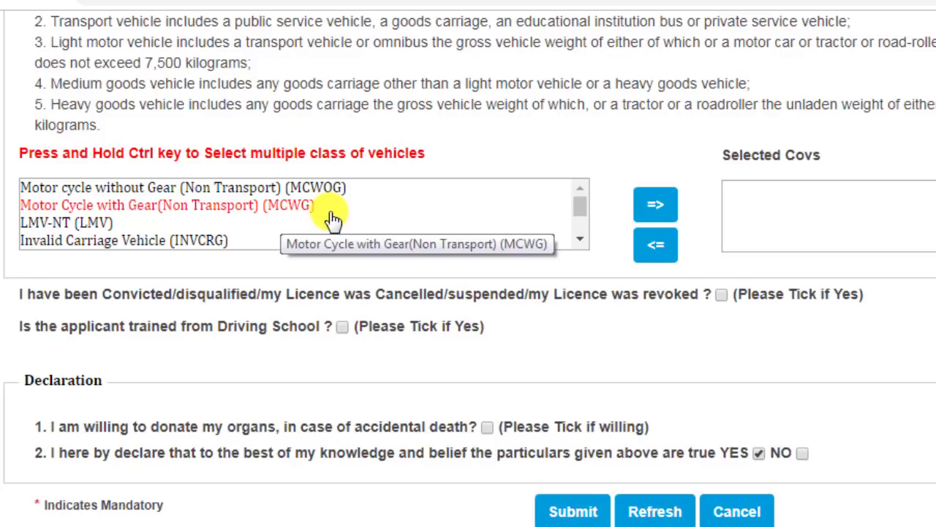
- Add MCWG and LMV-NT to the selected vehicle classes and submit the form
{"action": "left_click", "coordinate": [84, 210]}
{"action": "left_click", "coordinate": [662, 205]}
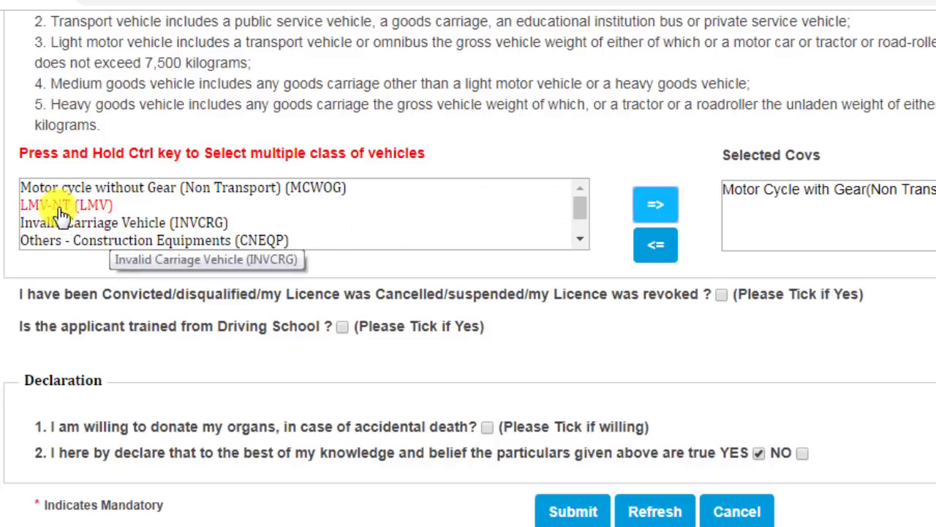
{"action": "left_click", "coordinate": [65, 208]}
{"action": "left_click", "coordinate": [656, 205]}
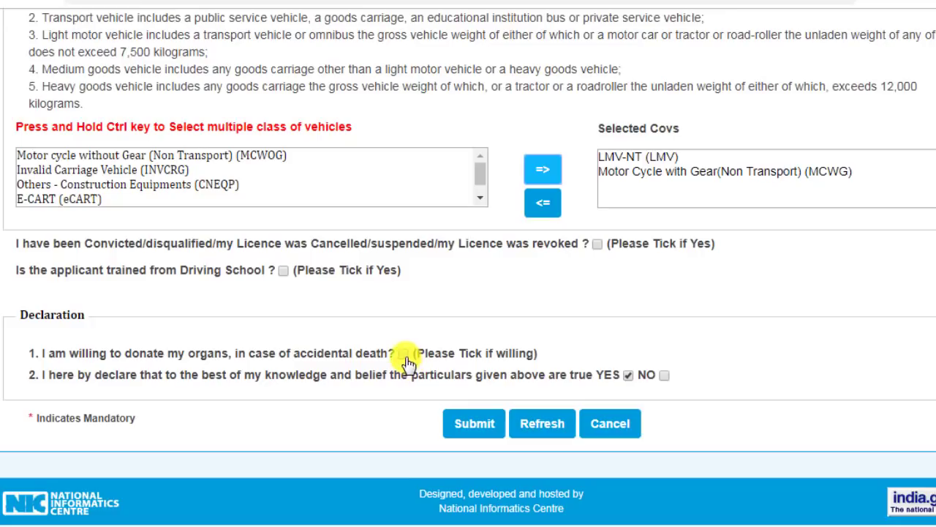
{"action": "left_click", "coordinate": [477, 428]}
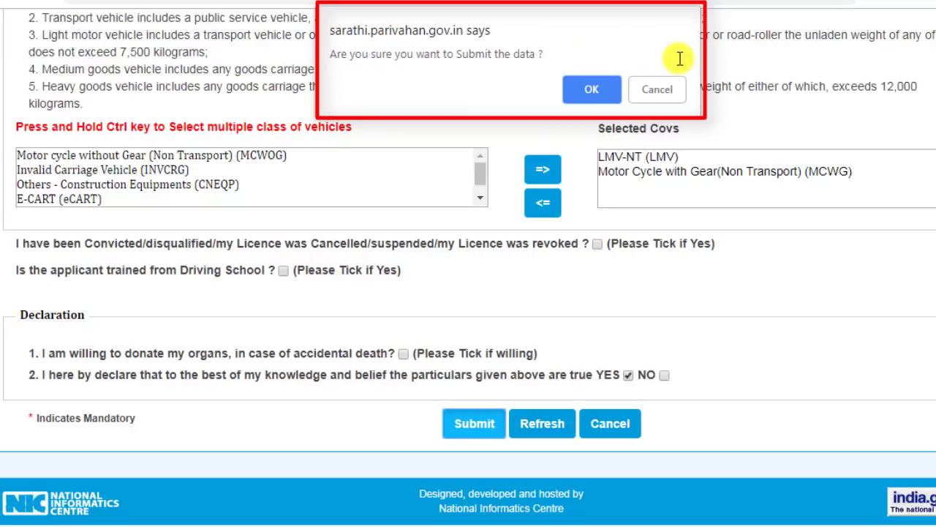
- Confirm the submission, review the acknowledgement, and continue to the application status
{"action": "left_click", "coordinate": [600, 88]}
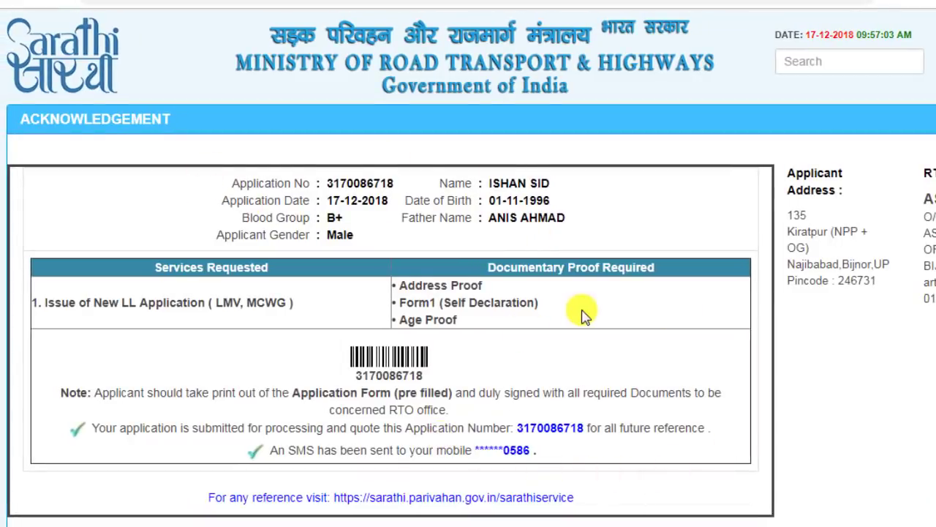
{"action": "scroll", "coordinate": [580, 314], "scroll_direction": "down", "scroll_amount": 3}
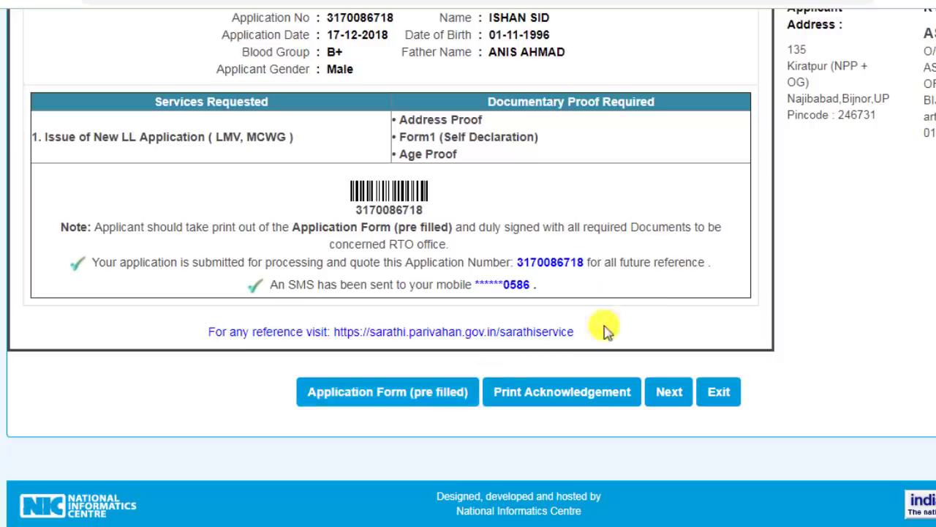
{"action": "scroll", "coordinate": [667, 439], "scroll_direction": "up", "scroll_amount": 2}
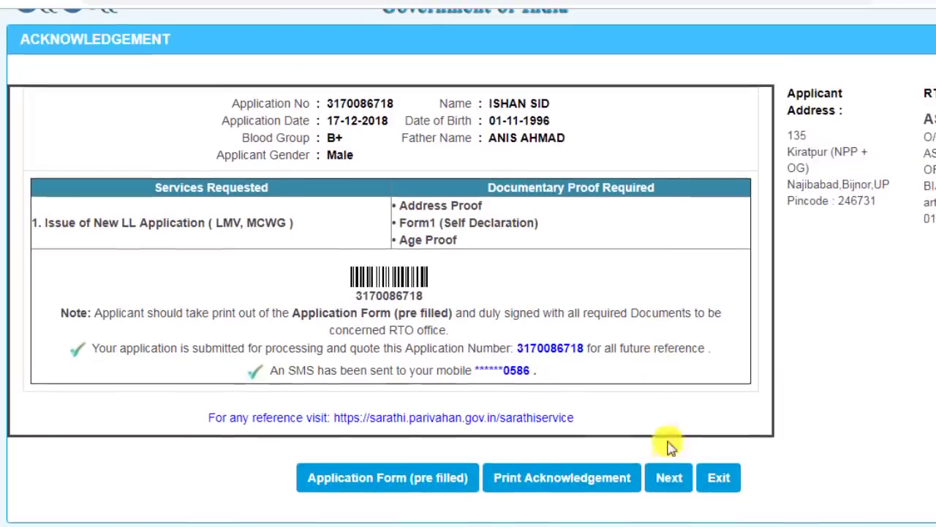
{"action": "left_click", "coordinate": [670, 479]}
- Proceed from the application stages to the Upload Documents page
{"action": "scroll", "coordinate": [472, 370], "scroll_direction": "down", "scroll_amount": 5}
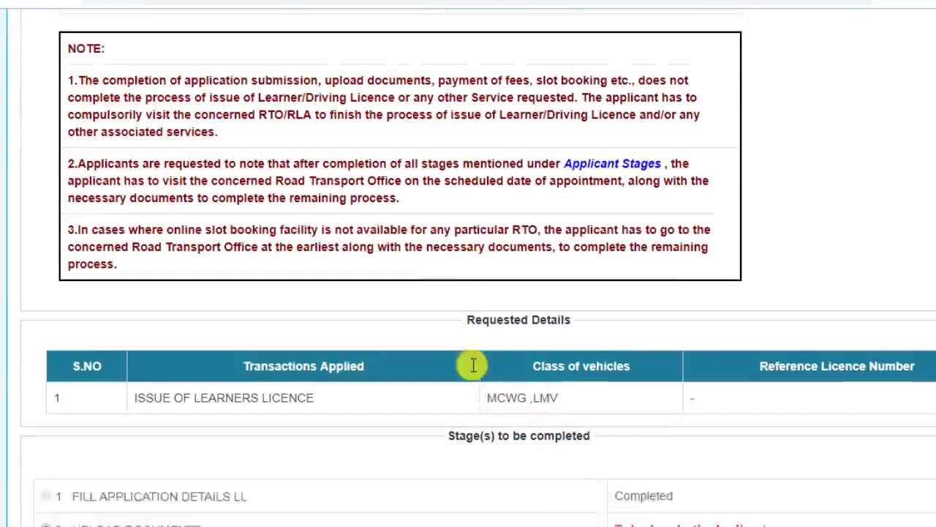
{"action": "scroll", "coordinate": [424, 358], "scroll_direction": "down", "scroll_amount": 2}
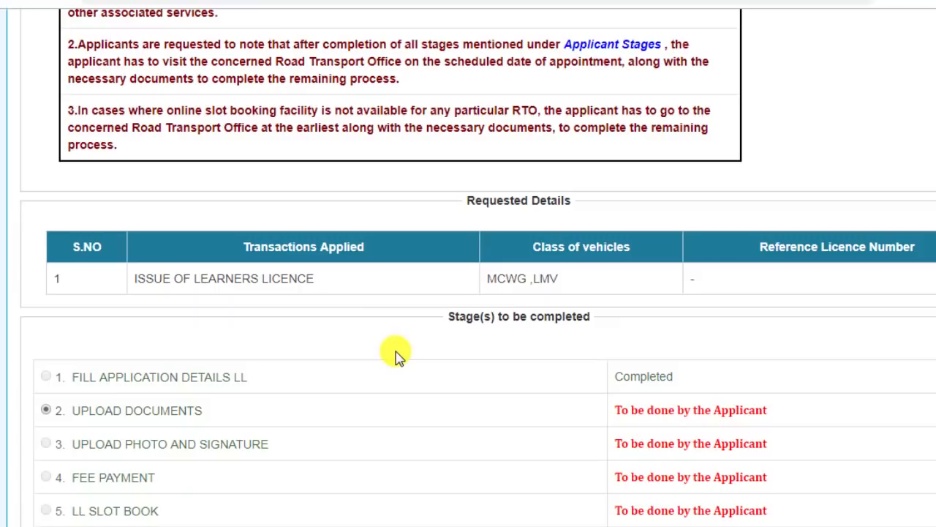
{"action": "scroll", "coordinate": [395, 355], "scroll_direction": "down", "scroll_amount": 4}
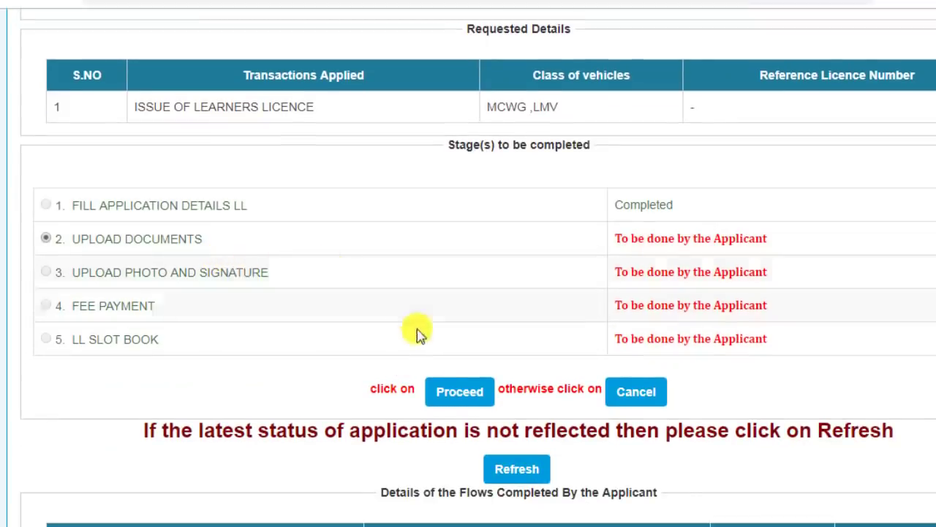
{"action": "left_click", "coordinate": [454, 393]}
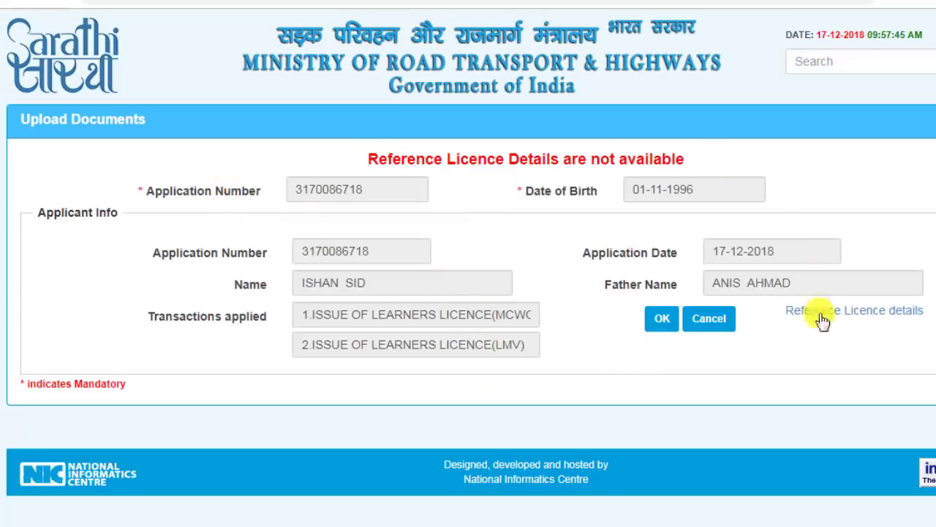
- Confirm the applicant details and choose Age Proof with Birth Certificate as the proof type
{"action": "left_click", "coordinate": [663, 328]}
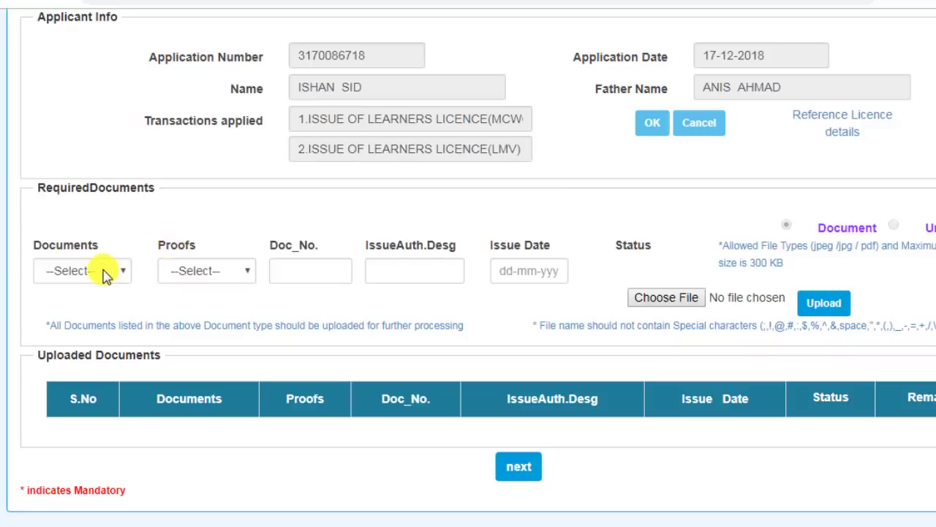
{"action": "left_click", "coordinate": [104, 275]}
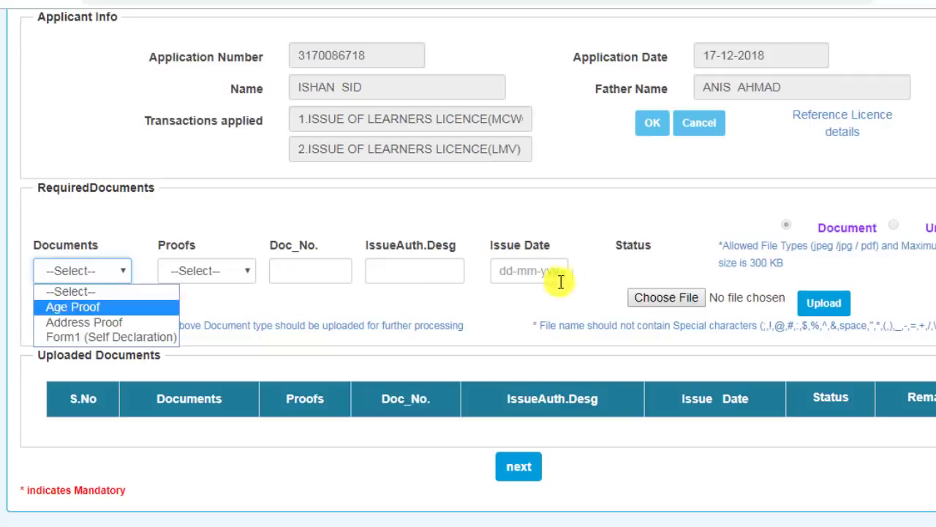
{"action": "left_click", "coordinate": [108, 313]}
{"action": "left_click", "coordinate": [215, 270]}
{"action": "left_click", "coordinate": [215, 270]}
{"action": "left_click", "coordinate": [215, 270]}
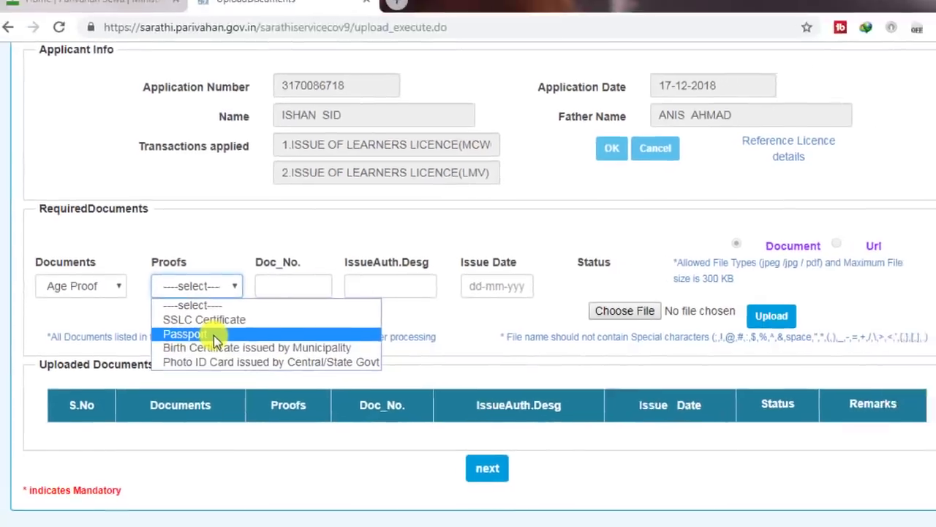
{"action": "left_click", "coordinate": [219, 336]}
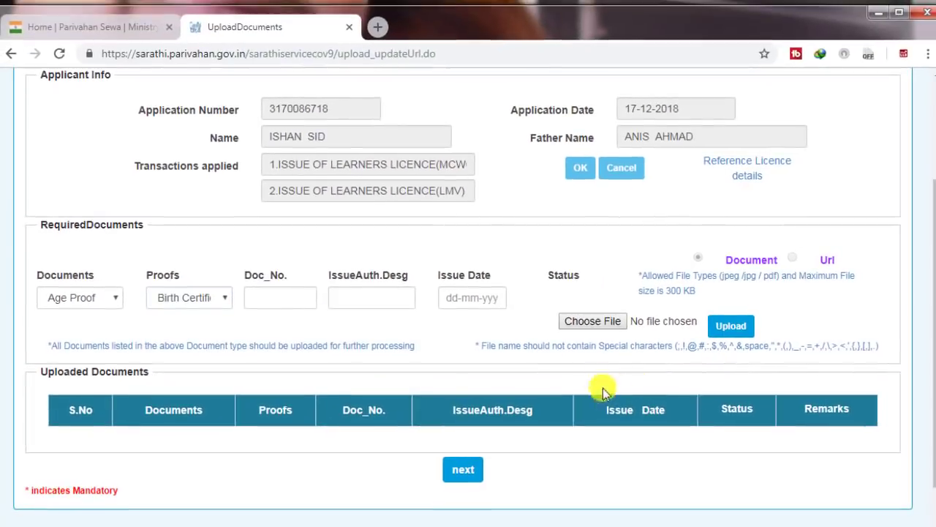
- Attach the AC088 scan, upload it, and confirm the birth certificate
{"action": "left_click", "coordinate": [607, 324]}
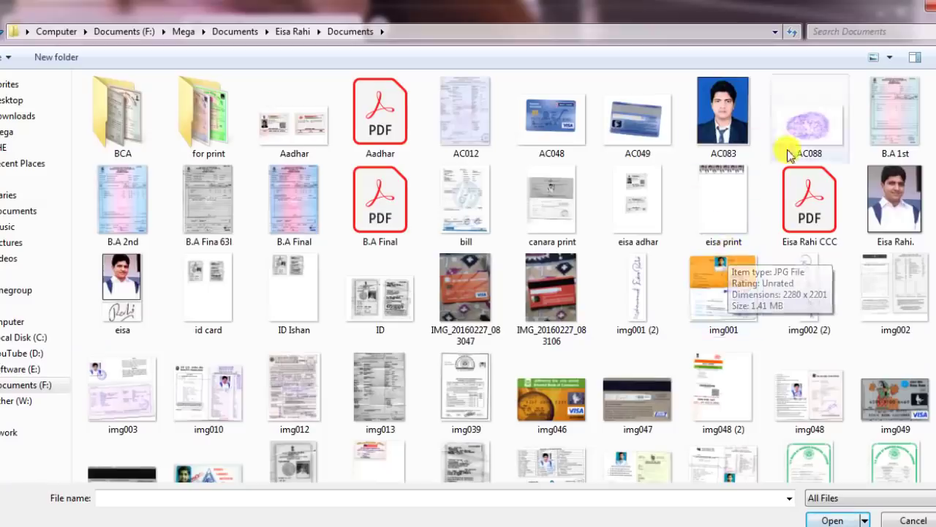
{"action": "double_click", "coordinate": [809, 117]}
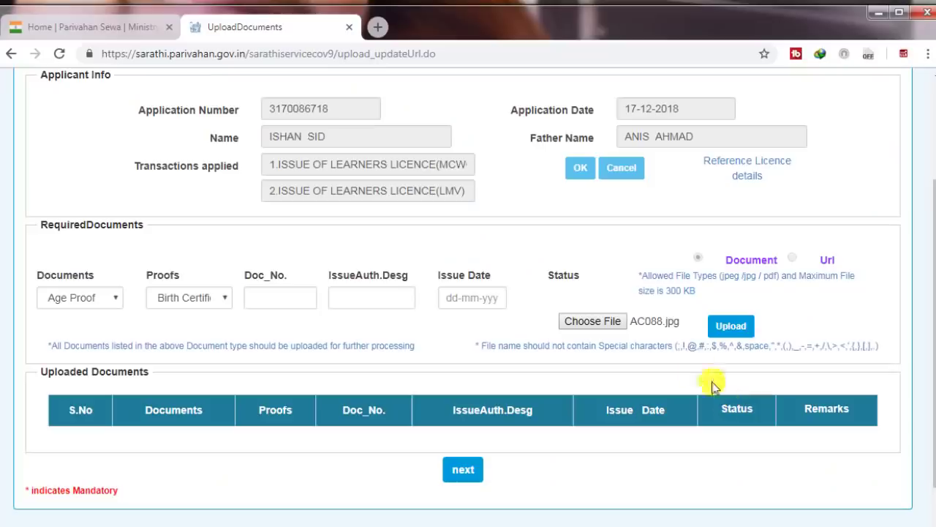
{"action": "left_click", "coordinate": [736, 331]}
{"action": "scroll", "coordinate": [736, 378], "scroll_direction": "down", "scroll_amount": 2}
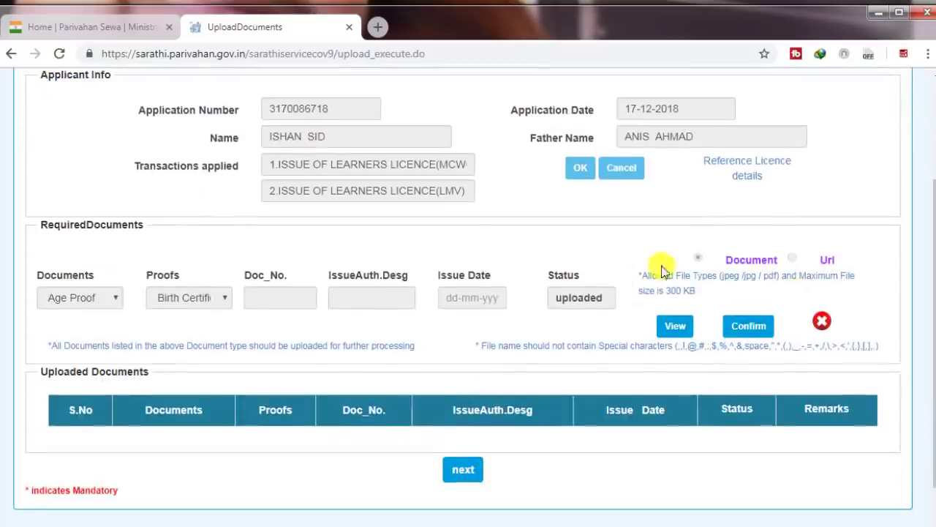
{"action": "left_click", "coordinate": [754, 327]}
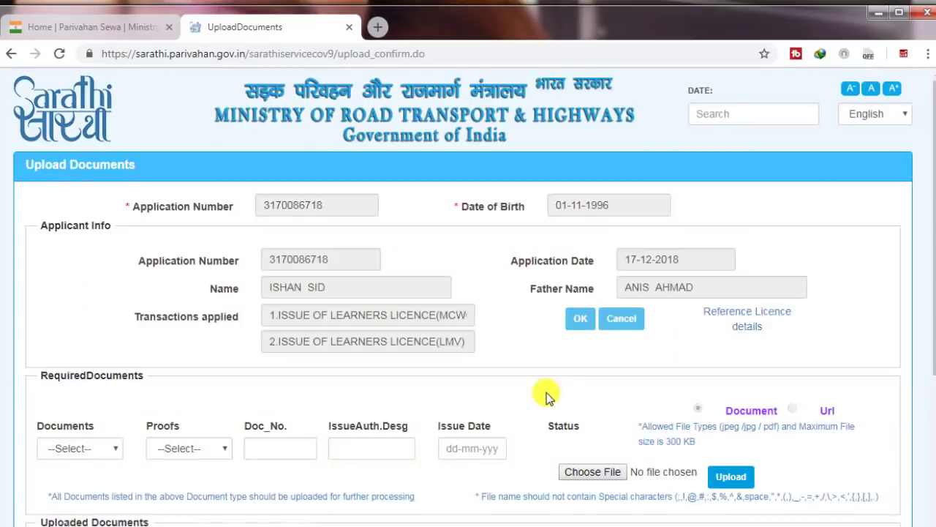
{"action": "scroll", "coordinate": [498, 393], "scroll_direction": "down", "scroll_amount": 3}
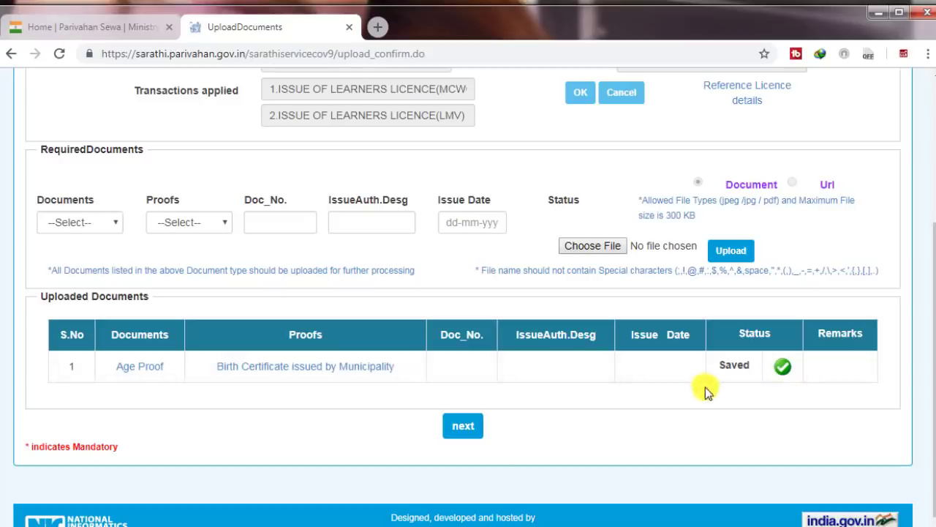
- Upload and confirm an AADHAR Card image as the Address Proof document
{"action": "left_click", "coordinate": [86, 222]}
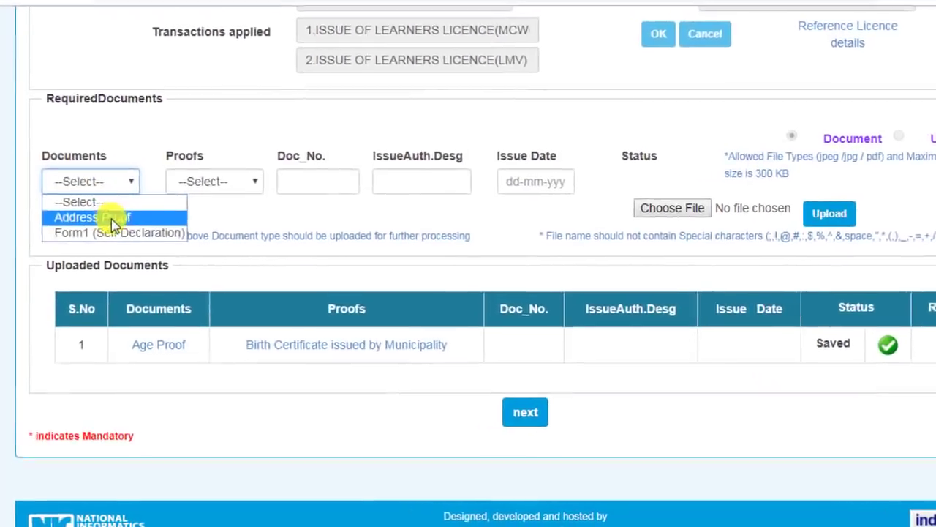
{"action": "left_click", "coordinate": [132, 217]}
{"action": "left_click", "coordinate": [215, 180]}
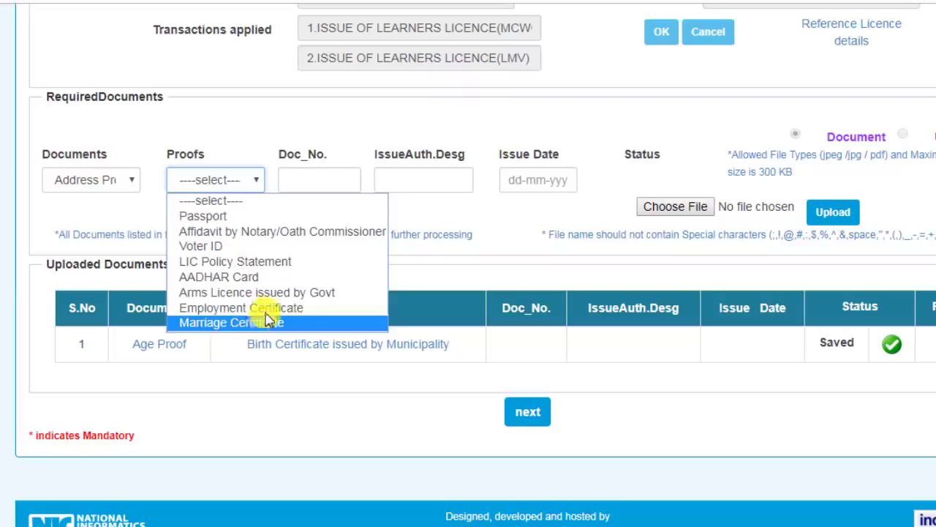
{"action": "left_click", "coordinate": [261, 278]}
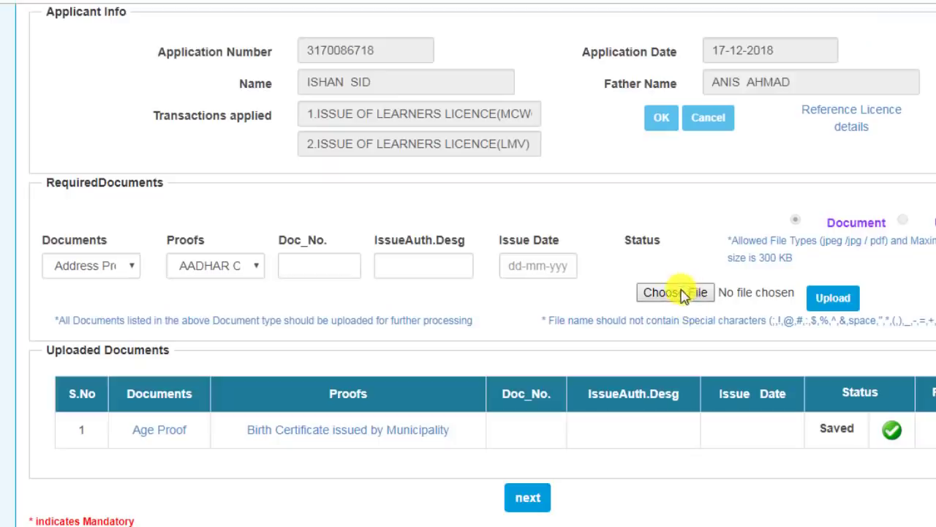
{"action": "left_click", "coordinate": [675, 206]}
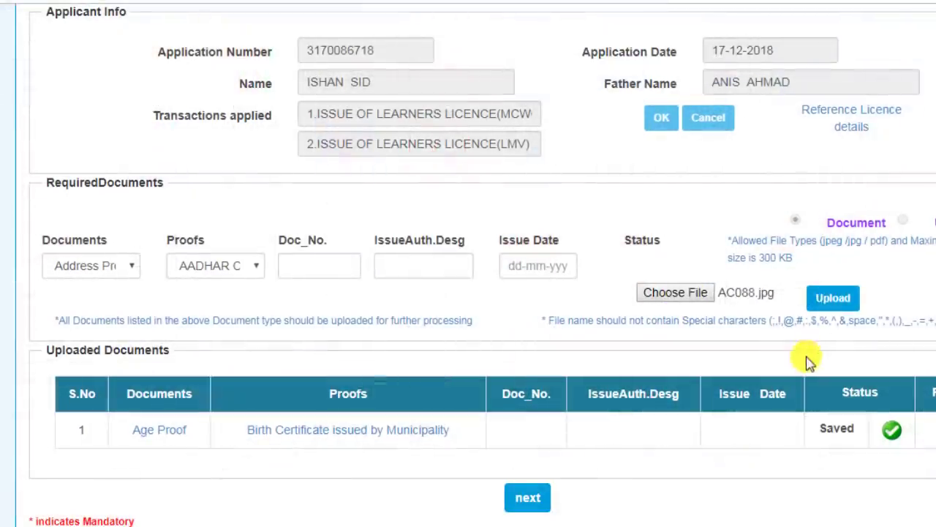
{"action": "left_click", "coordinate": [834, 300]}
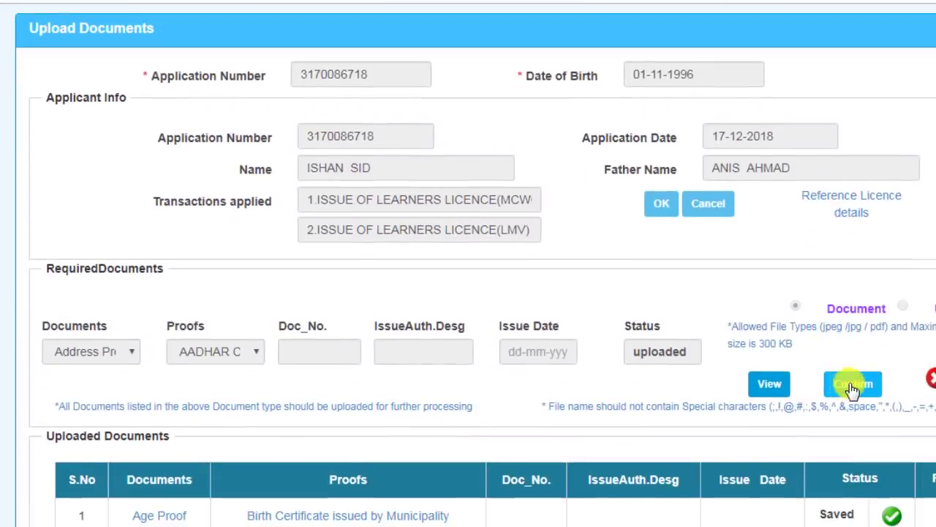
{"action": "left_click", "coordinate": [852, 386]}
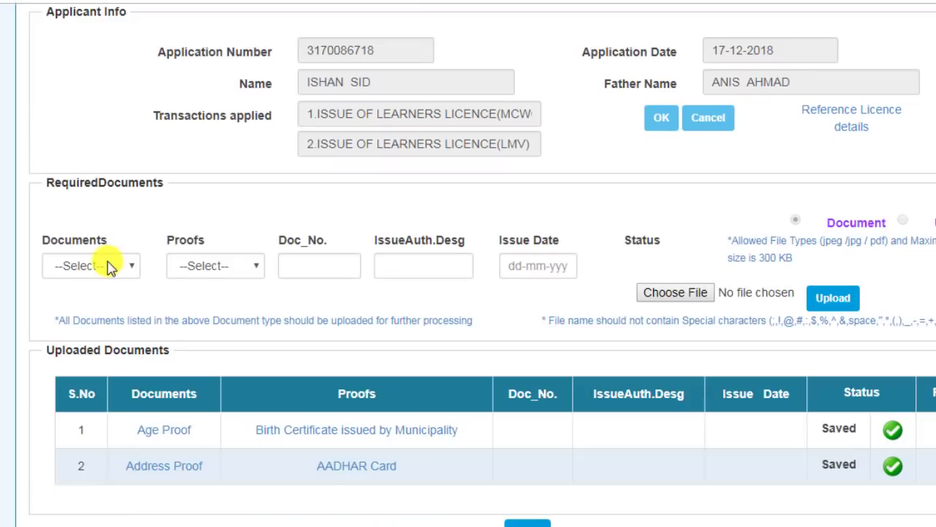
- Upload and confirm the AC088 file as the Form1 (Self Declaration) document
{"action": "left_click", "coordinate": [108, 267]}
{"action": "left_click", "coordinate": [134, 306]}
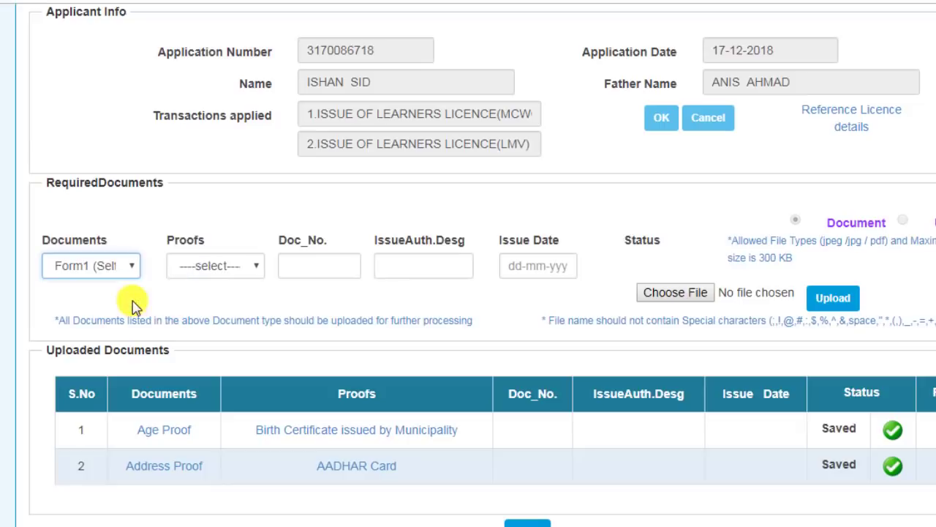
{"action": "left_click", "coordinate": [193, 268]}
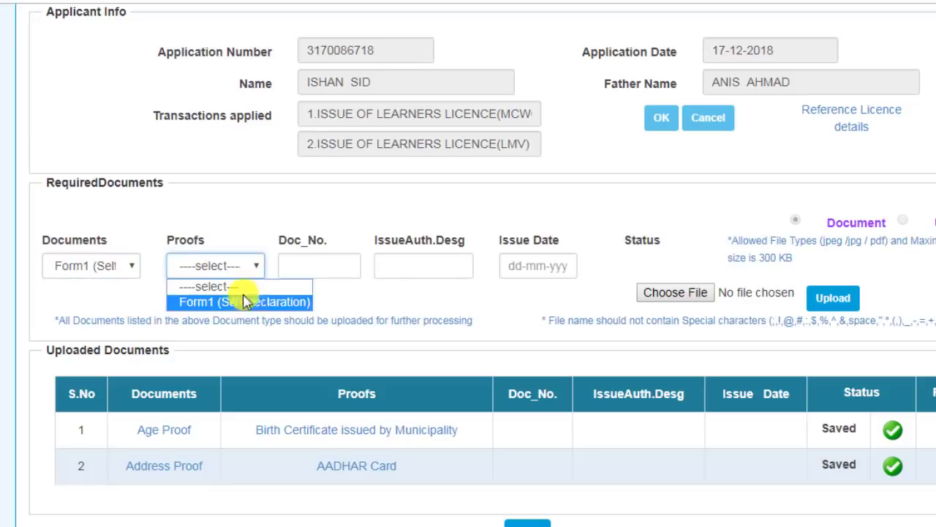
{"action": "left_click", "coordinate": [281, 303]}
{"action": "scroll", "coordinate": [703, 376], "scroll_direction": "down", "scroll_amount": 1}
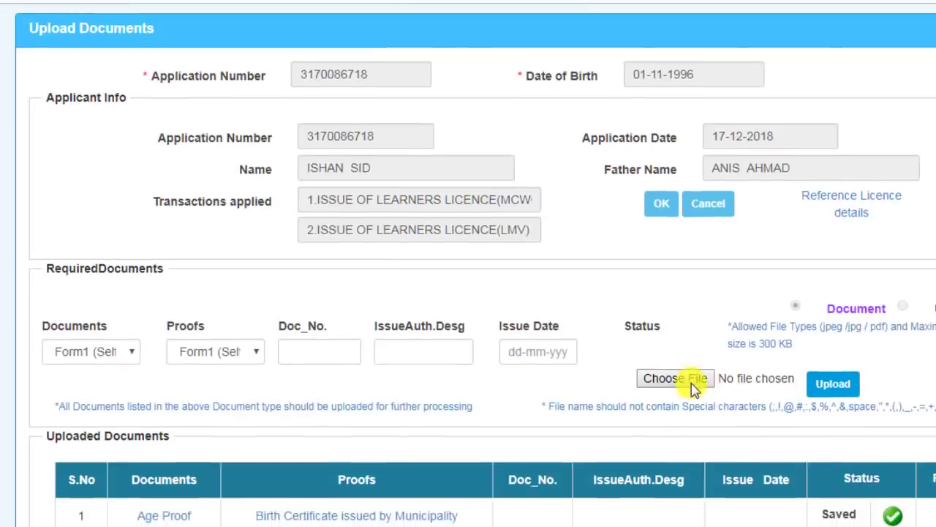
{"action": "left_click", "coordinate": [693, 386]}
{"action": "double_click", "coordinate": [892, 98]}
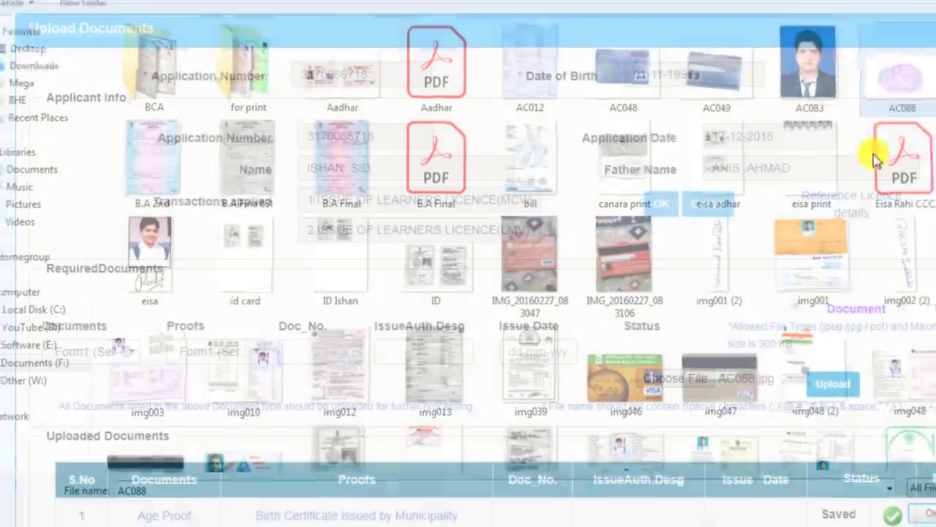
{"action": "left_click", "coordinate": [838, 385]}
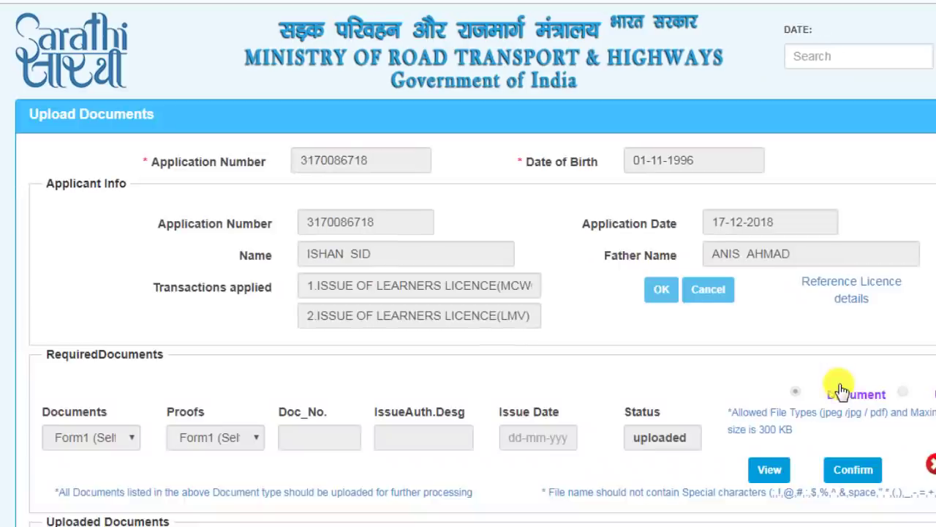
{"action": "scroll", "coordinate": [836, 387], "scroll_direction": "down", "scroll_amount": 2}
{"action": "left_click", "coordinate": [853, 384]}
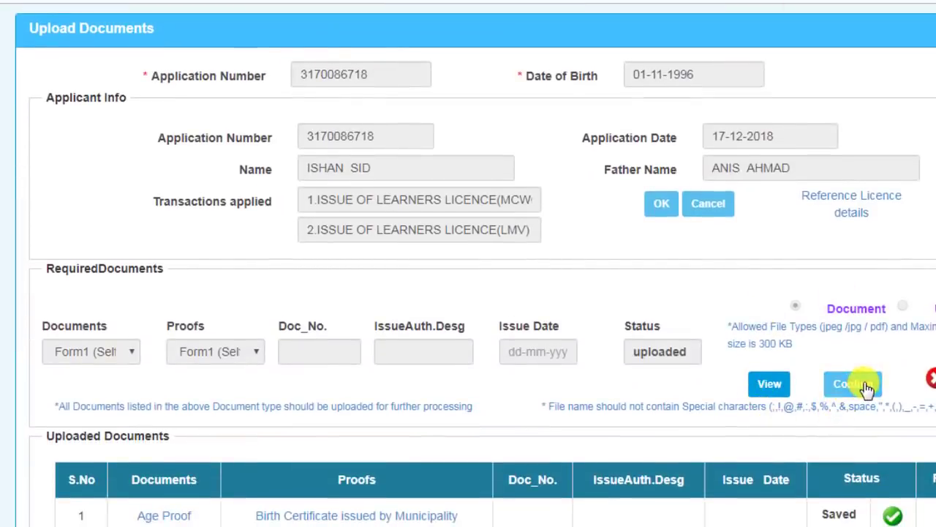
{"action": "scroll", "coordinate": [868, 389], "scroll_direction": "down", "scroll_amount": 3}
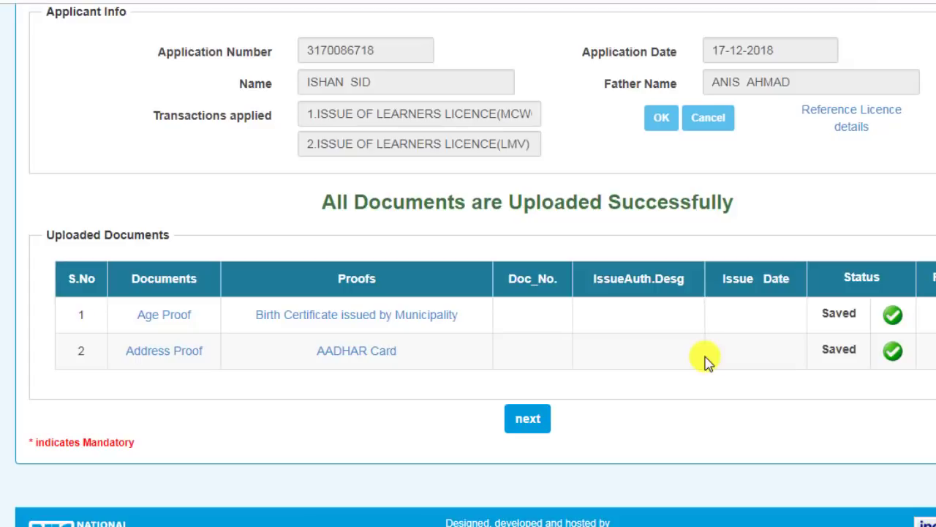
- Continue past the finished document upload to the Upload Photo And Signature stage
{"action": "left_click", "coordinate": [527, 419]}
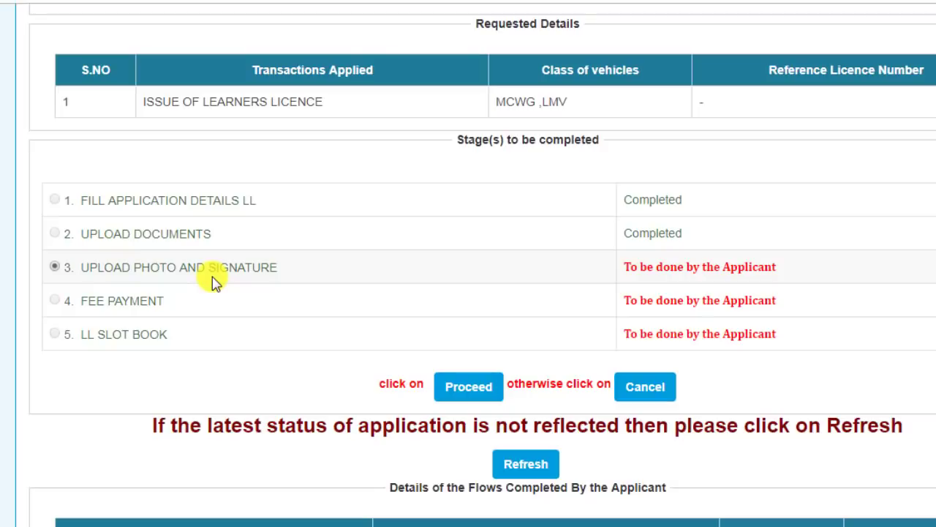
{"action": "left_click", "coordinate": [454, 385]}
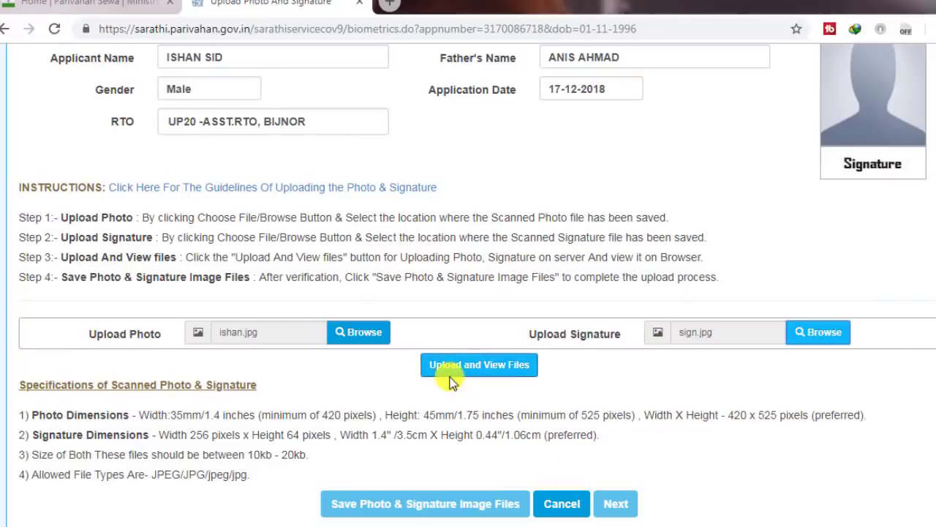
- Upload and save ishan.jpg as the photo and sign.jpg as the signature, then continue
{"action": "left_click", "coordinate": [457, 369]}
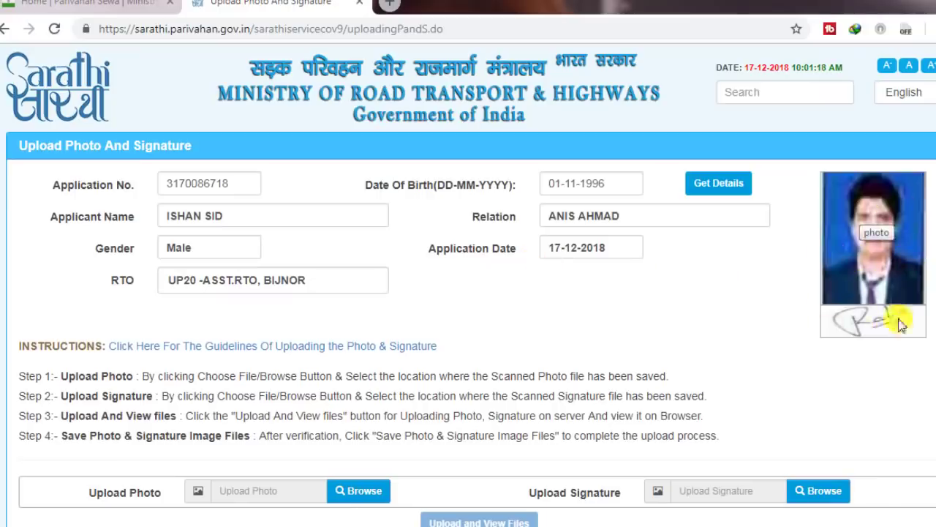
{"action": "scroll", "coordinate": [509, 382], "scroll_direction": "down", "scroll_amount": 3}
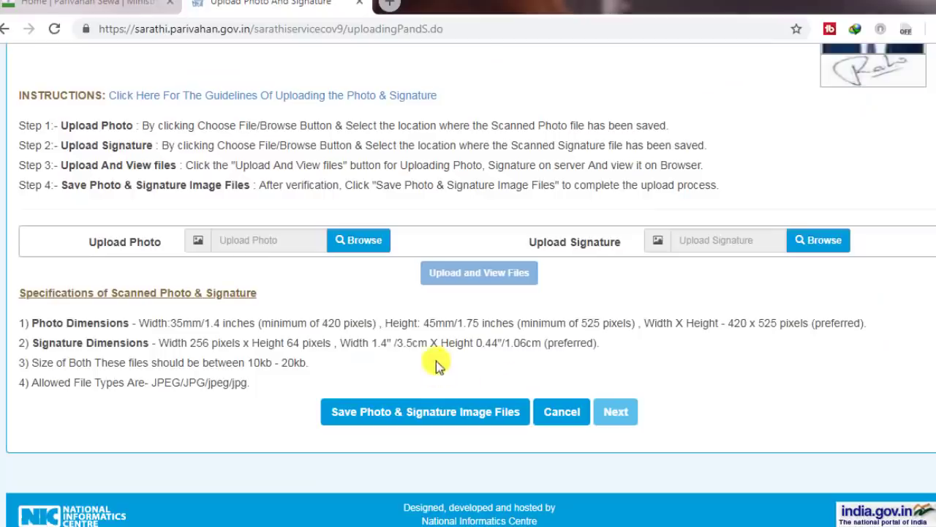
{"action": "left_click", "coordinate": [407, 413]}
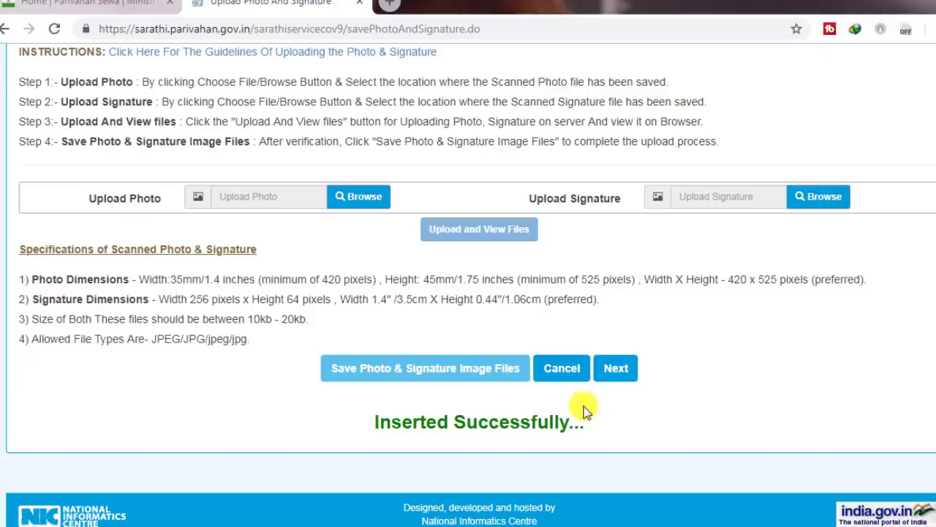
{"action": "left_click", "coordinate": [617, 371]}
{"action": "scroll", "coordinate": [389, 368], "scroll_direction": "down", "scroll_amount": 8}
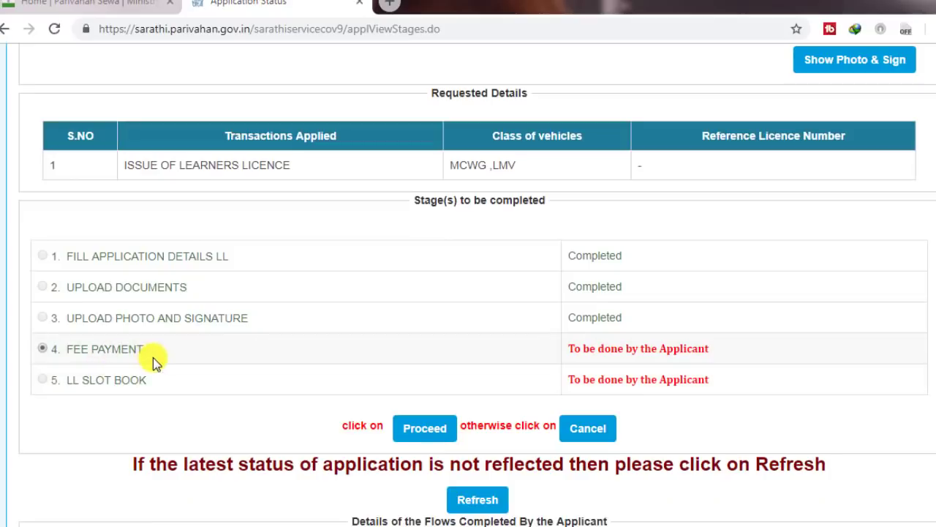
- Open the Fee Payment stage and select State Bank of India as the payment bank
{"action": "left_click", "coordinate": [423, 430]}
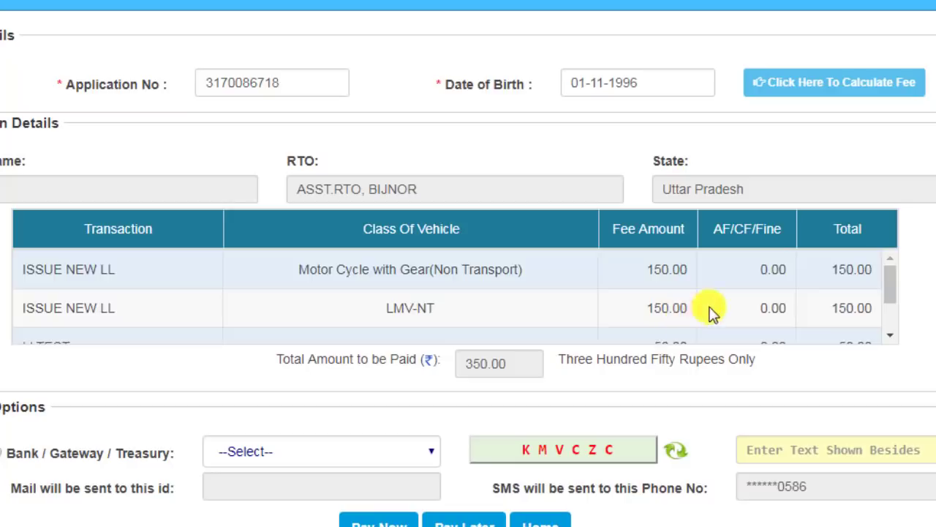
{"action": "scroll", "coordinate": [702, 310], "scroll_direction": "down", "scroll_amount": 2}
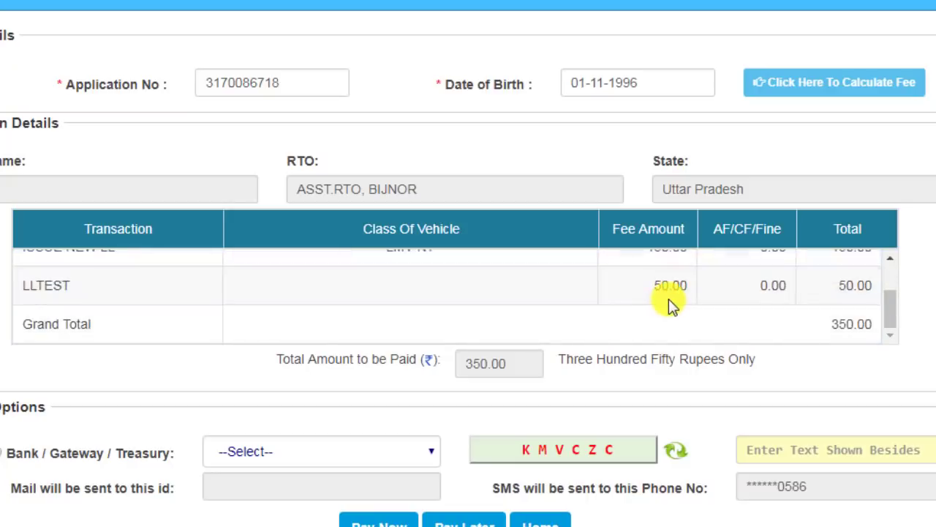
{"action": "scroll", "coordinate": [669, 298], "scroll_direction": "down", "scroll_amount": 1}
{"action": "left_click", "coordinate": [299, 358]}
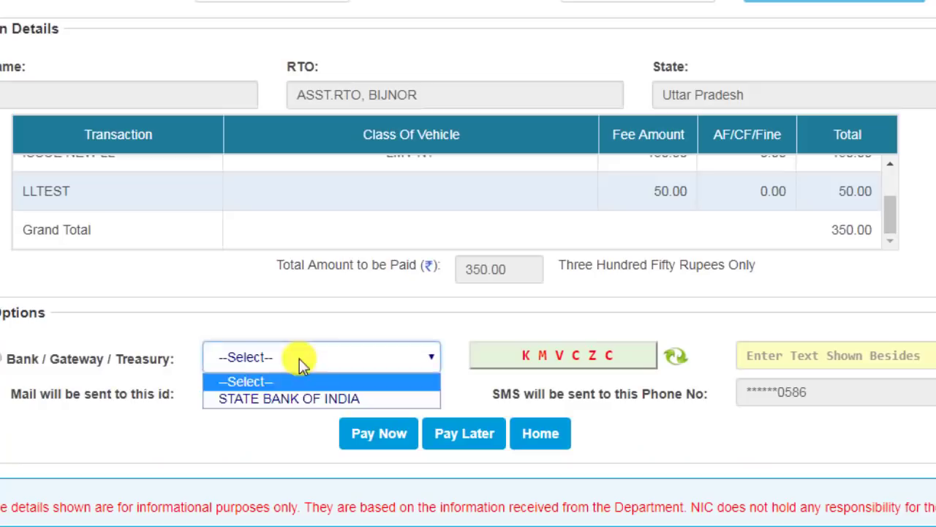
{"action": "left_click", "coordinate": [272, 399]}
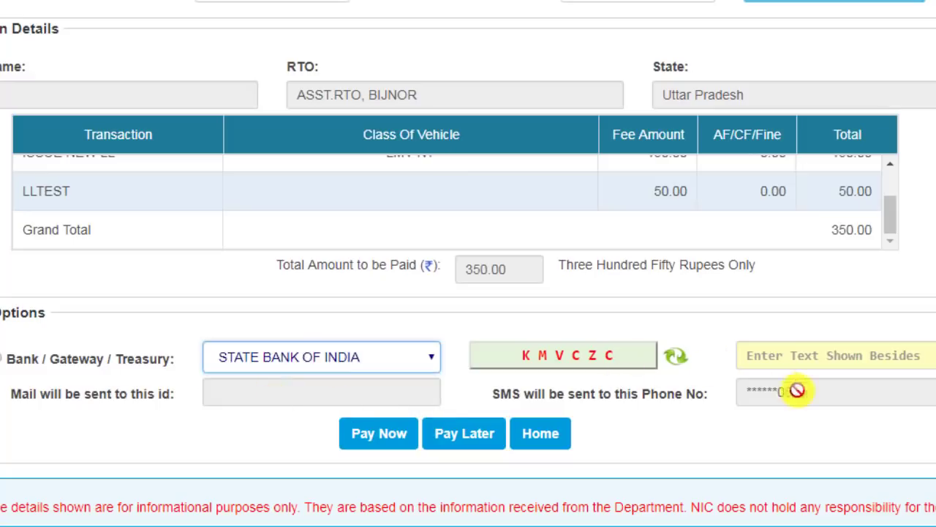
- Enter the captcha, pay now and accept the terms to reach SBI's 350-rupee payment page
{"action": "left_click", "coordinate": [832, 356]}
{"action": "type", "text": "KMVCZC"}
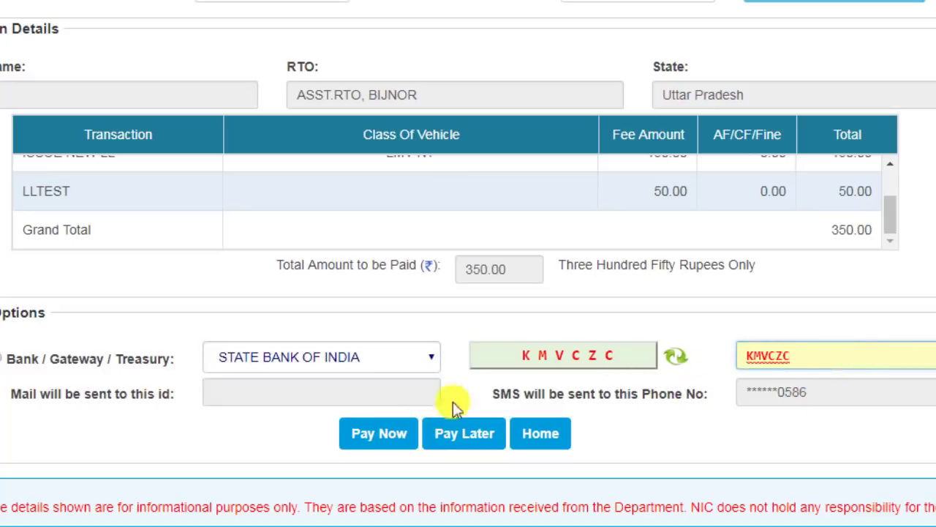
{"action": "left_click", "coordinate": [400, 440]}
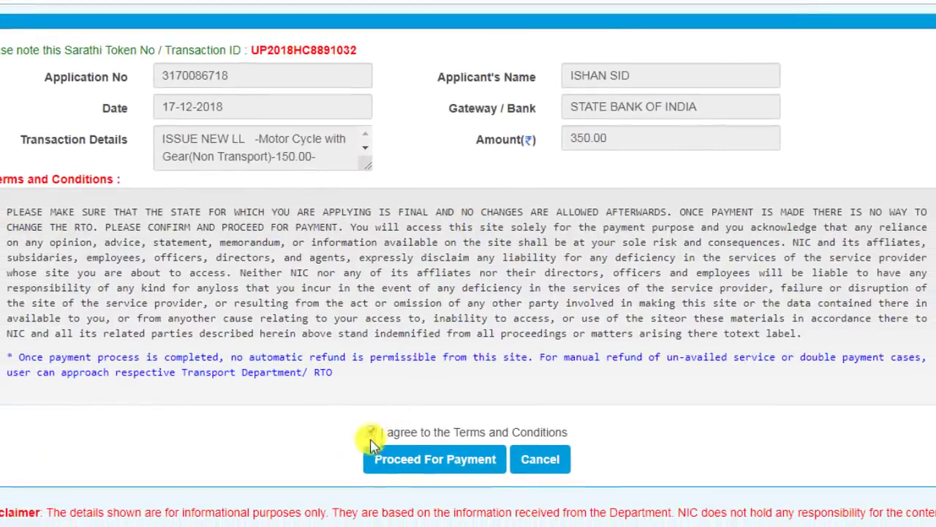
{"action": "left_click", "coordinate": [371, 433]}
{"action": "left_click", "coordinate": [422, 462]}
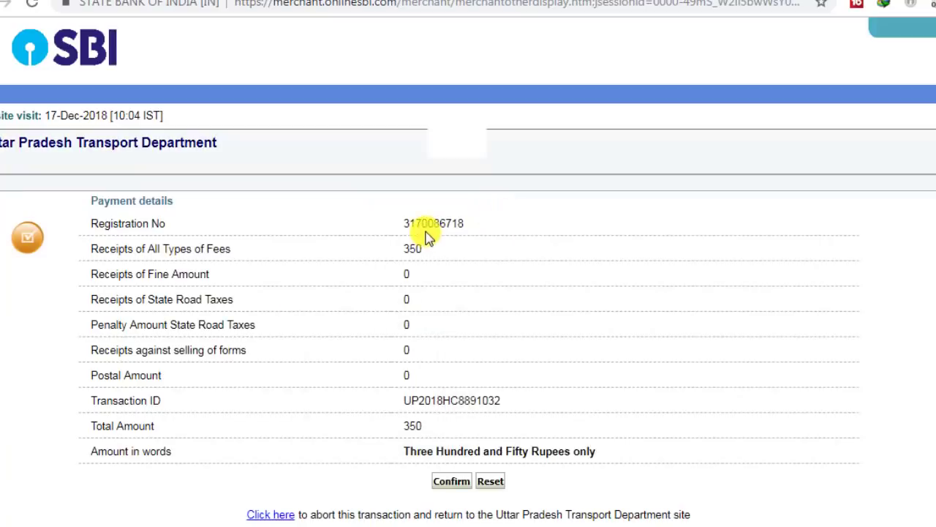
- Confirm the payment details on SBI's merchant page and choose Rupay Debit Card
{"action": "left_click", "coordinate": [450, 481]}
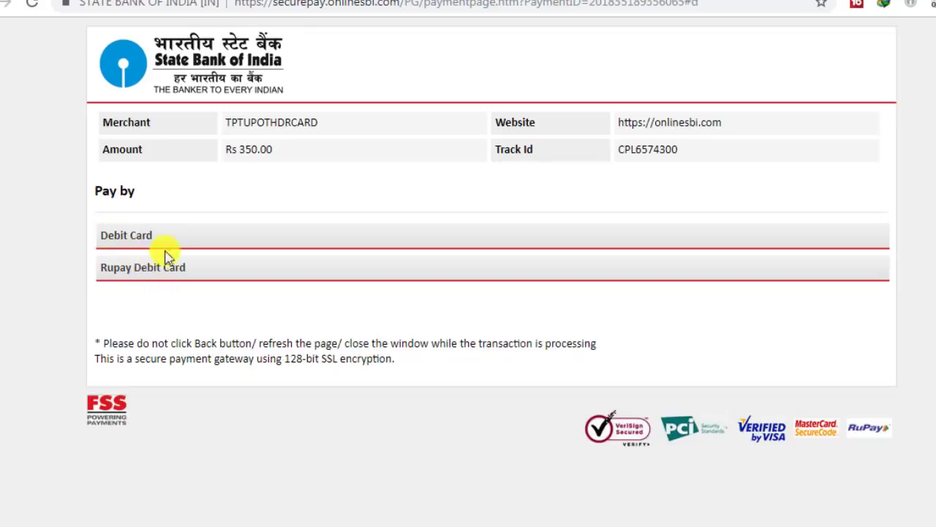
{"action": "left_click", "coordinate": [285, 265]}
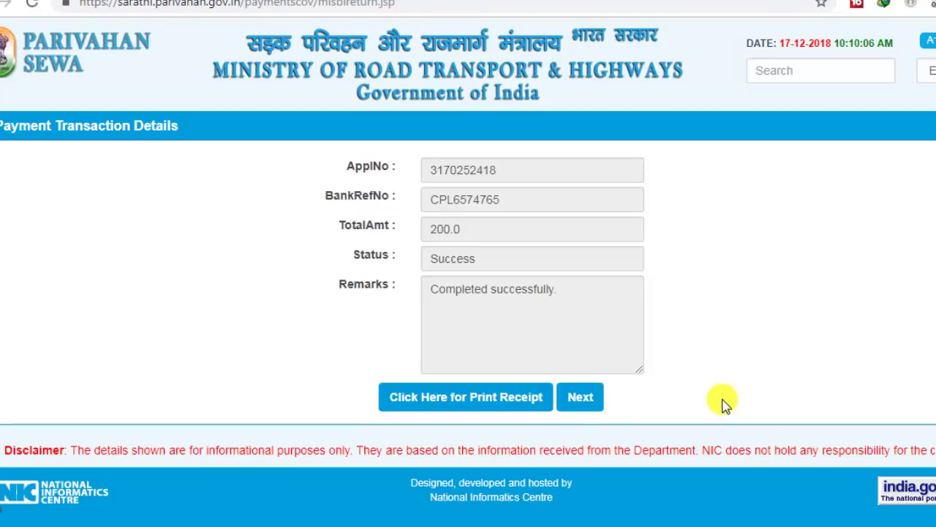
- Open the LL Slot Book stage and page the calendar forward to February 2019
{"action": "left_click", "coordinate": [585, 399]}
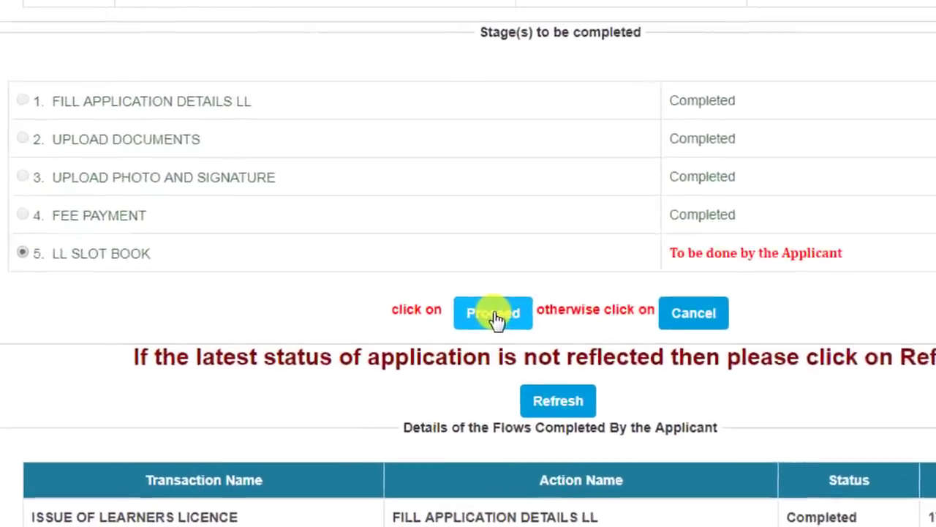
{"action": "left_click", "coordinate": [429, 343]}
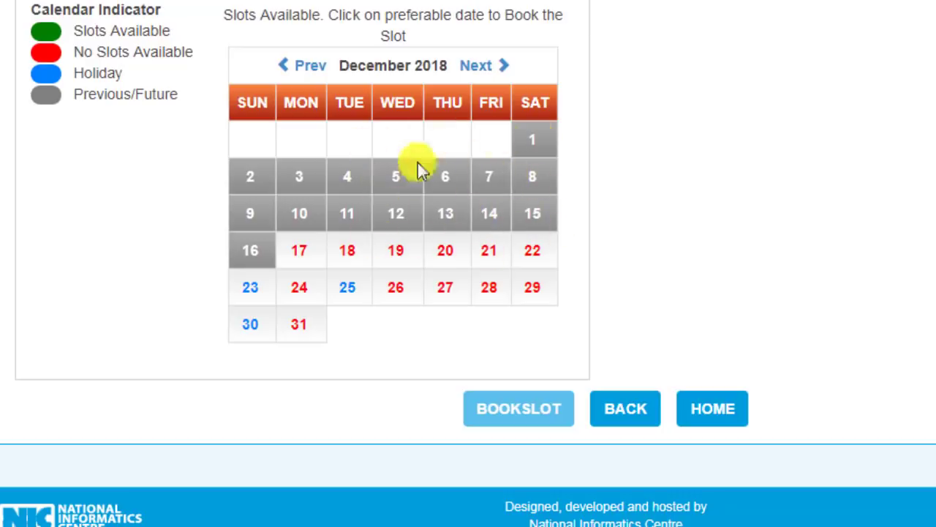
{"action": "left_click", "coordinate": [493, 67]}
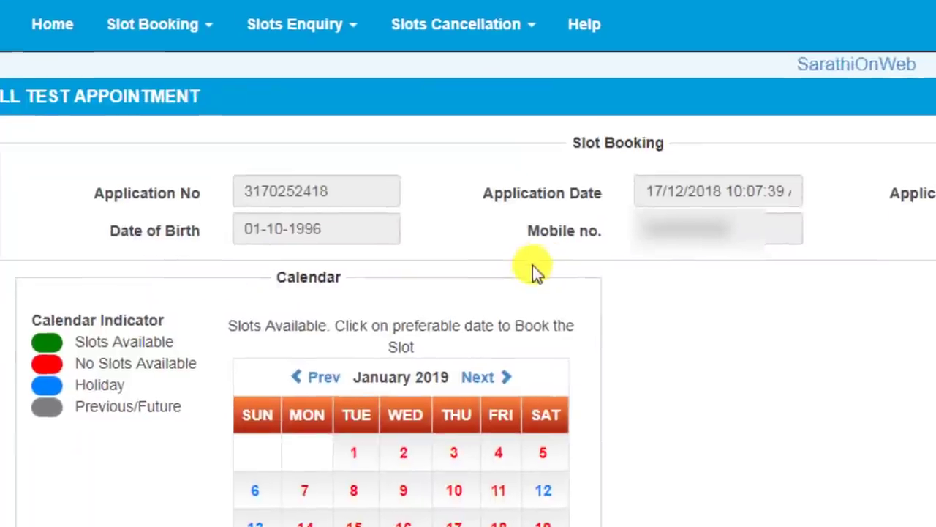
{"action": "scroll", "coordinate": [533, 272], "scroll_direction": "down", "scroll_amount": 3}
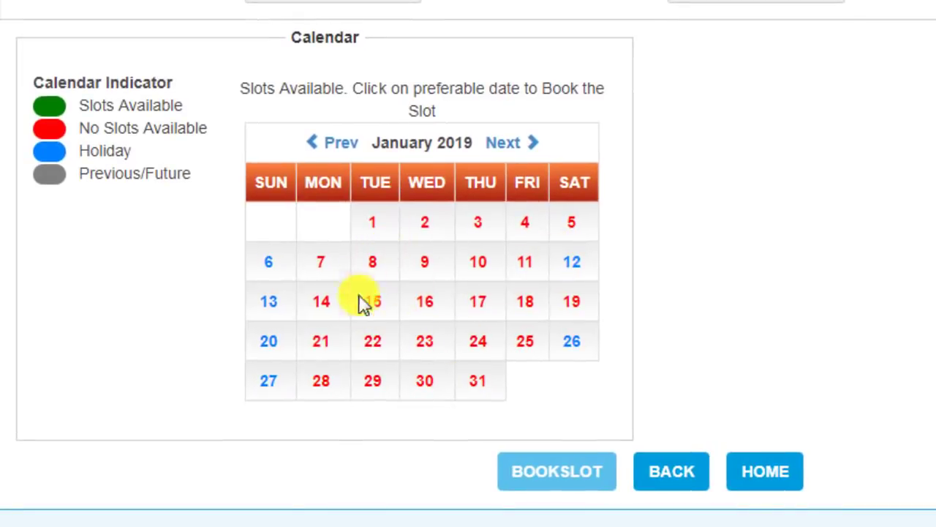
{"action": "left_click", "coordinate": [524, 144]}
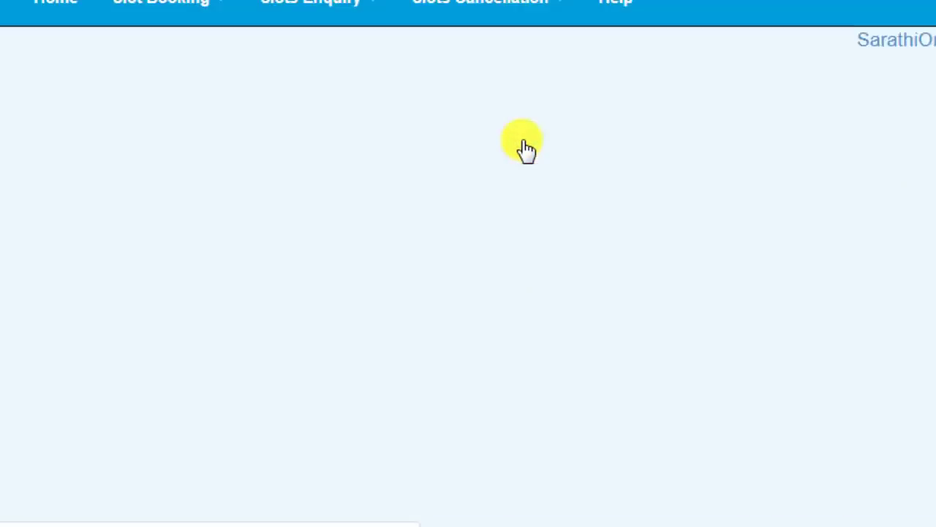
{"action": "scroll", "coordinate": [550, 247], "scroll_direction": "down", "scroll_amount": 3}
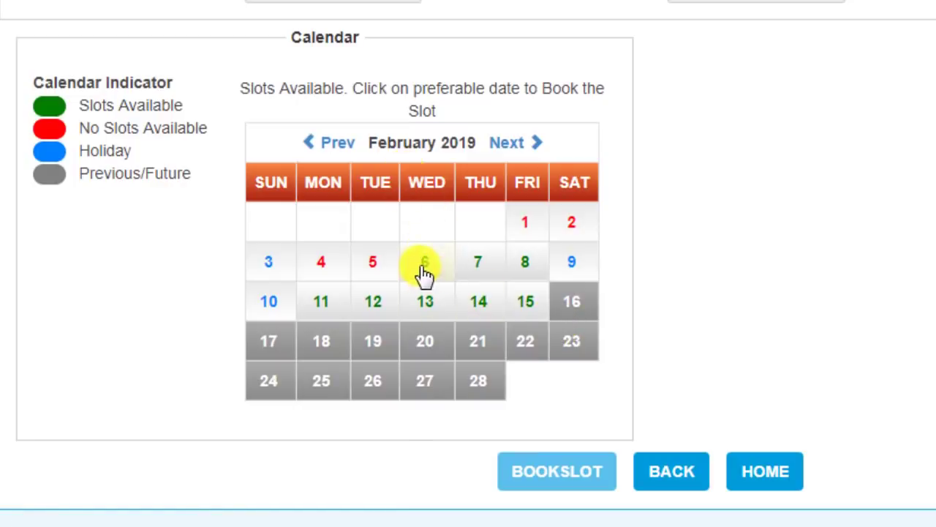
- Select 14 February 2019 with the 10.00-15.00 time slot and book it
{"action": "left_click", "coordinate": [535, 309]}
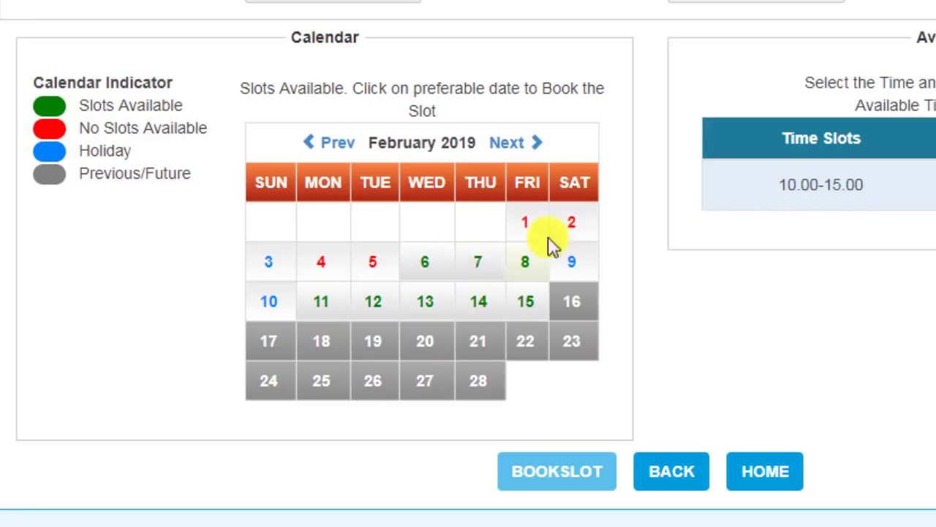
{"action": "left_click", "coordinate": [474, 315]}
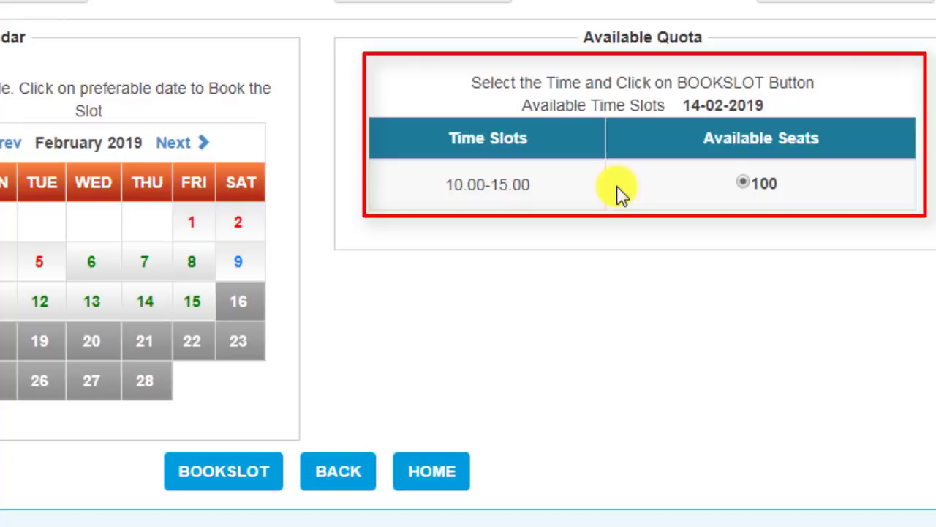
{"action": "left_click", "coordinate": [743, 182]}
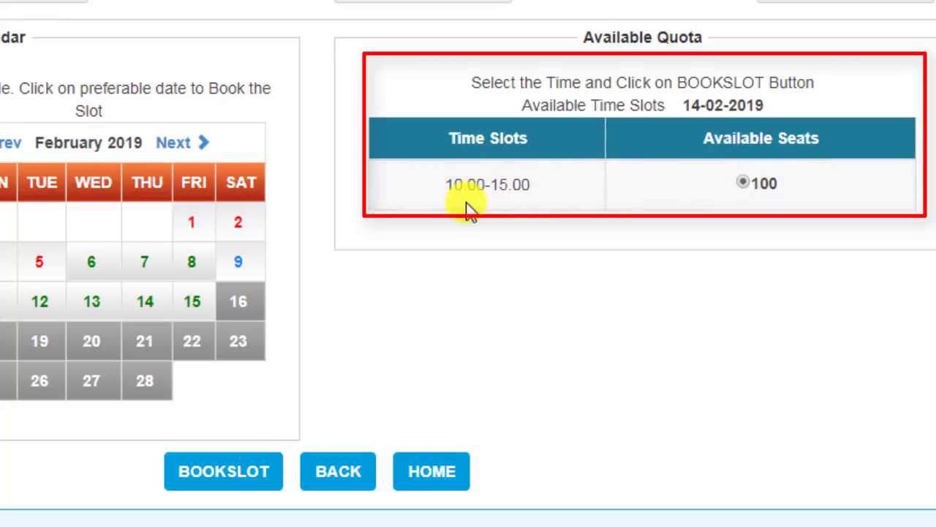
{"action": "left_click", "coordinate": [560, 203]}
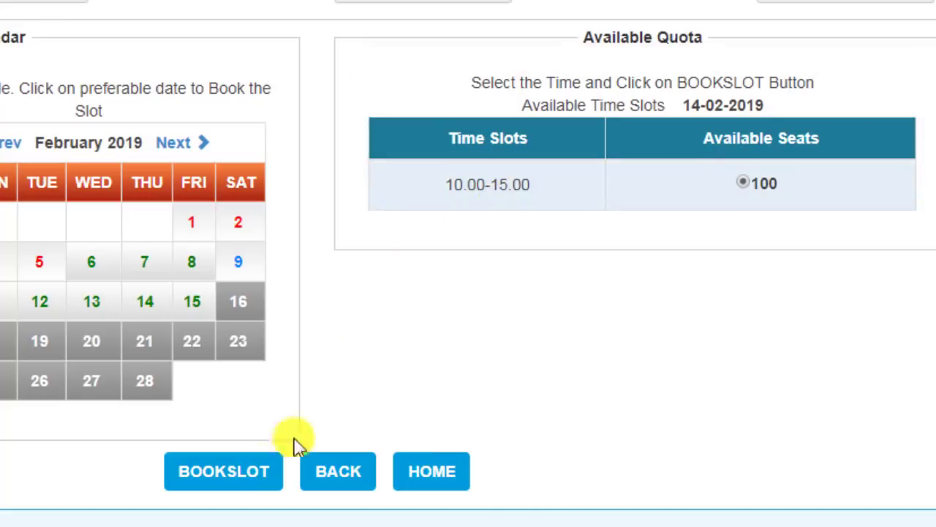
{"action": "left_click", "coordinate": [229, 474]}
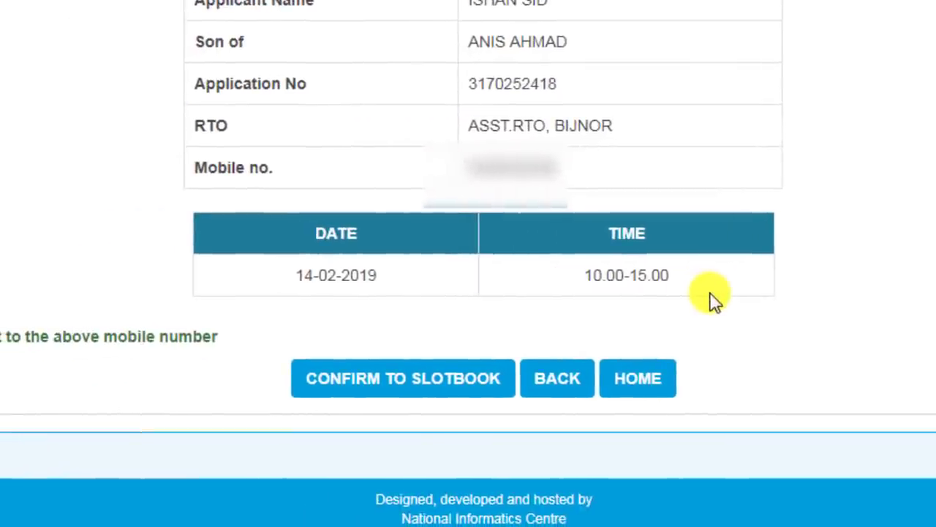
- Confirm the slot booking, then start printing the appointment to EPSON M200 and cancel
{"action": "left_click", "coordinate": [364, 390]}
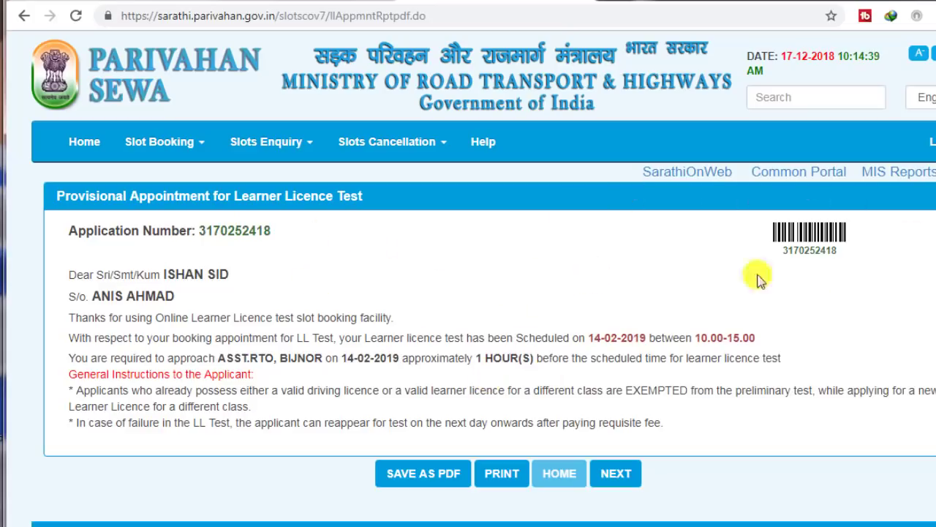
{"action": "left_click", "coordinate": [505, 476]}
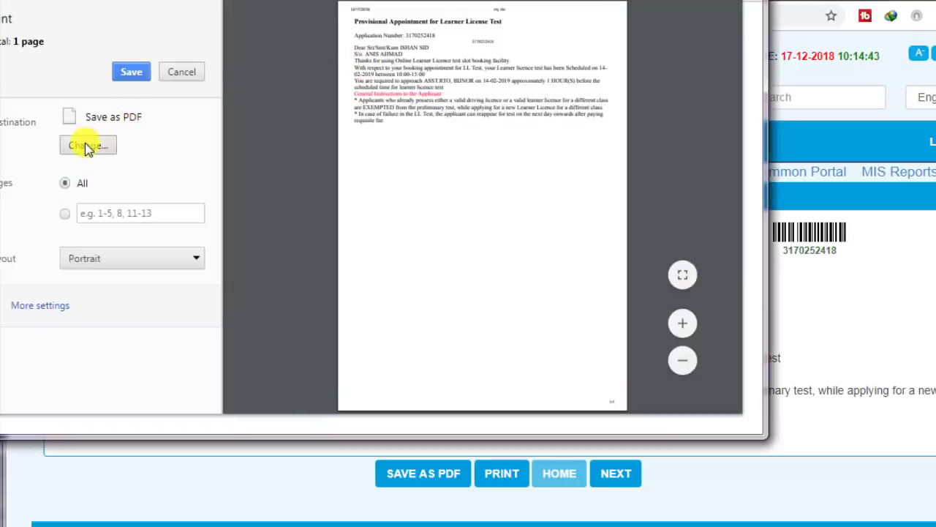
{"action": "left_click", "coordinate": [89, 146]}
{"action": "left_click", "coordinate": [216, 187]}
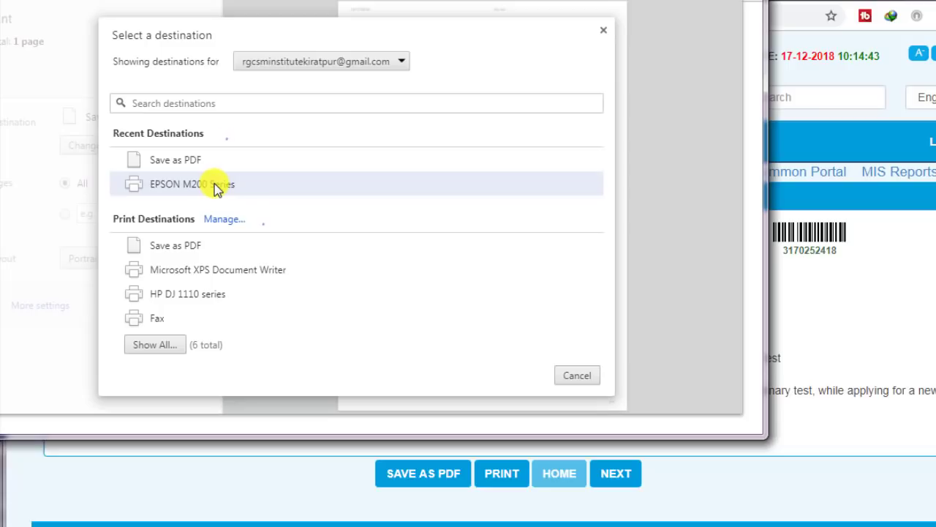
{"action": "left_click", "coordinate": [577, 377]}
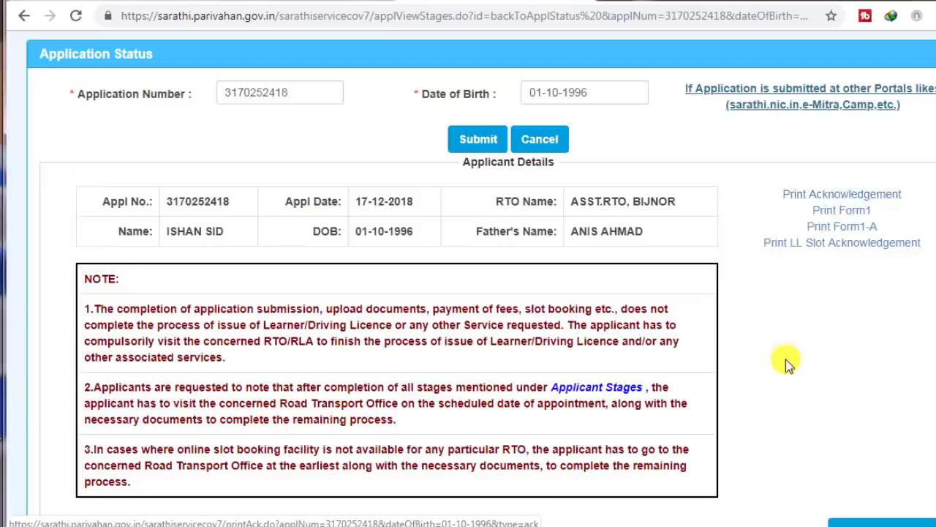
- Scroll the Application Status page to review the five completed stages and test slot details
{"action": "scroll", "coordinate": [784, 359], "scroll_direction": "up", "scroll_amount": 2}
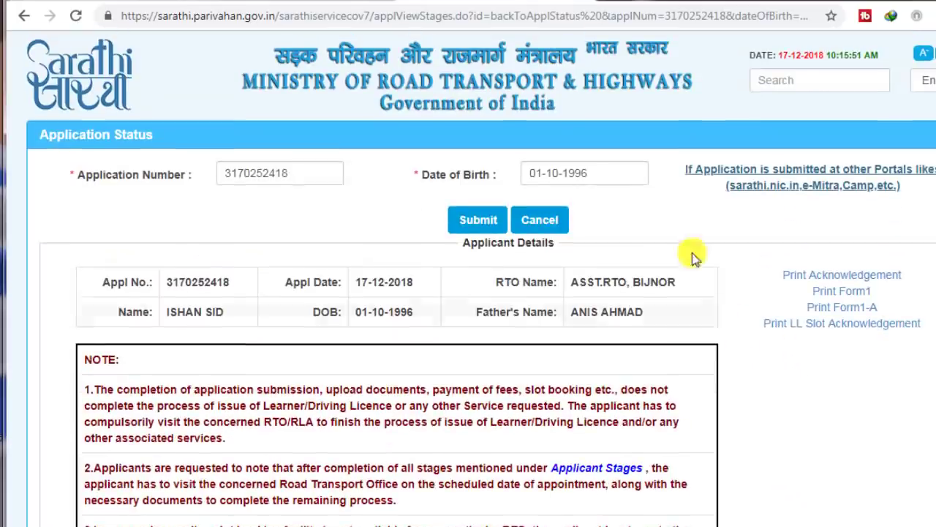
{"action": "scroll", "coordinate": [789, 249], "scroll_direction": "down", "scroll_amount": 1}
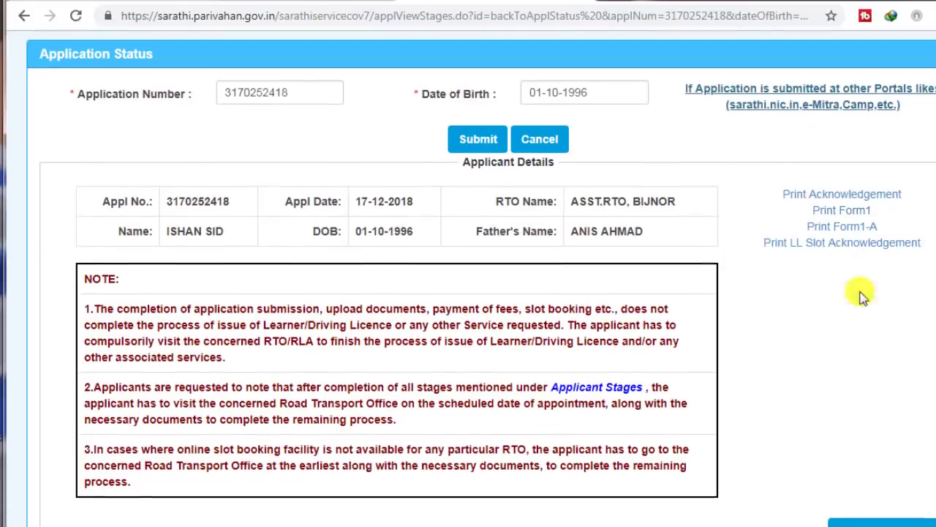
{"action": "scroll", "coordinate": [318, 150], "scroll_direction": "down", "scroll_amount": 6}
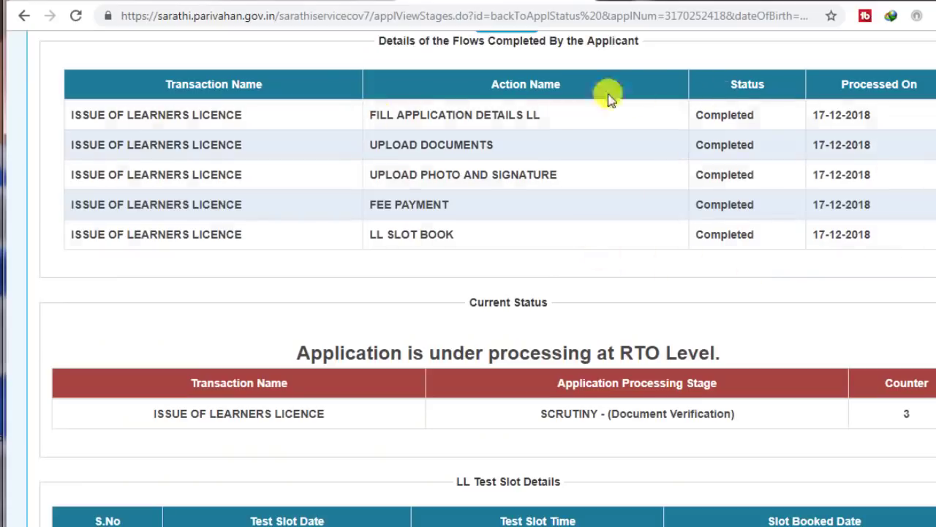
{"action": "scroll", "coordinate": [849, 242], "scroll_direction": "down", "scroll_amount": 1}
{"action": "scroll", "coordinate": [852, 240], "scroll_direction": "down", "scroll_amount": 1}
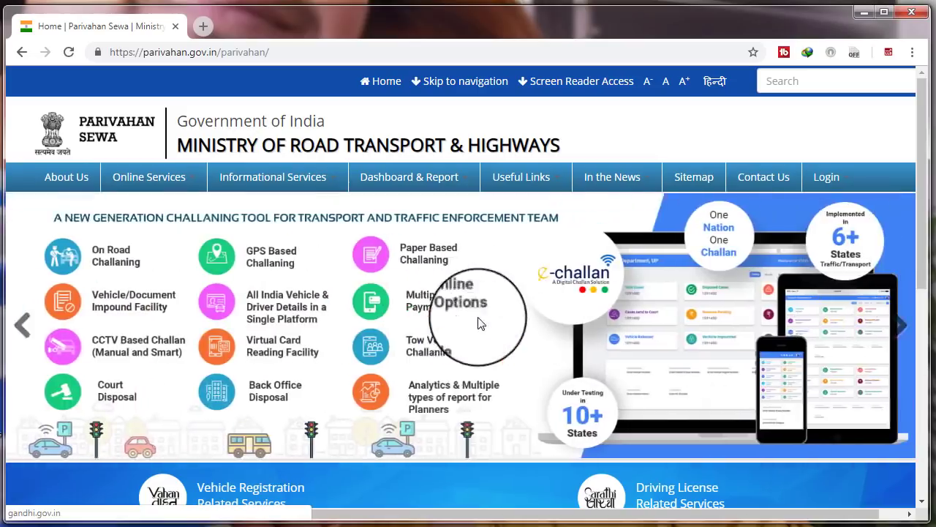
- From Driving License Related Services, choose Apply Online > New Driving Licence
{"action": "scroll", "coordinate": [479, 318], "scroll_direction": "down", "scroll_amount": 2}
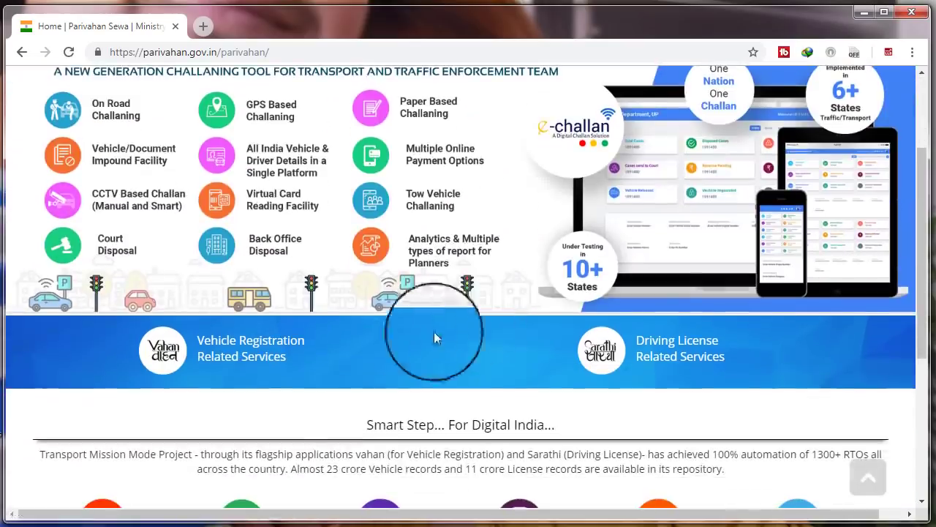
{"action": "left_click", "coordinate": [668, 347]}
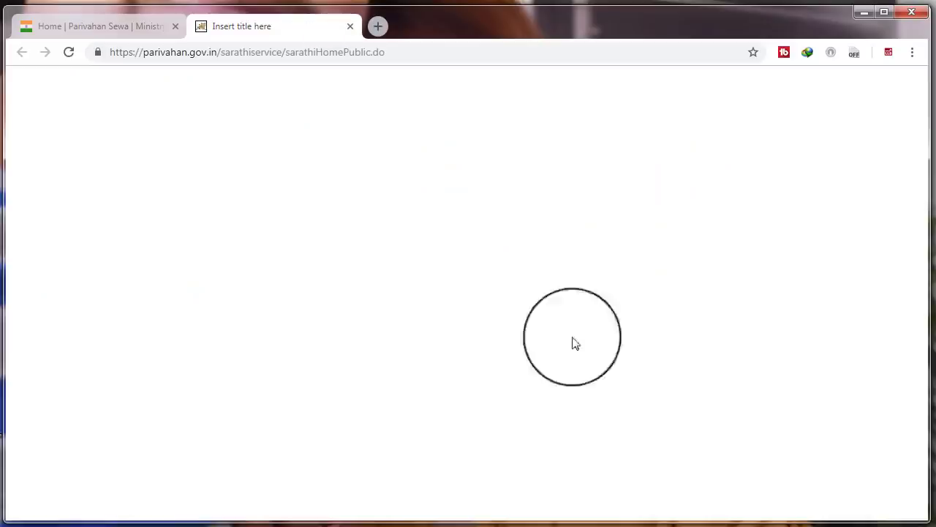
{"action": "scroll", "coordinate": [229, 365], "scroll_direction": "down", "scroll_amount": 2}
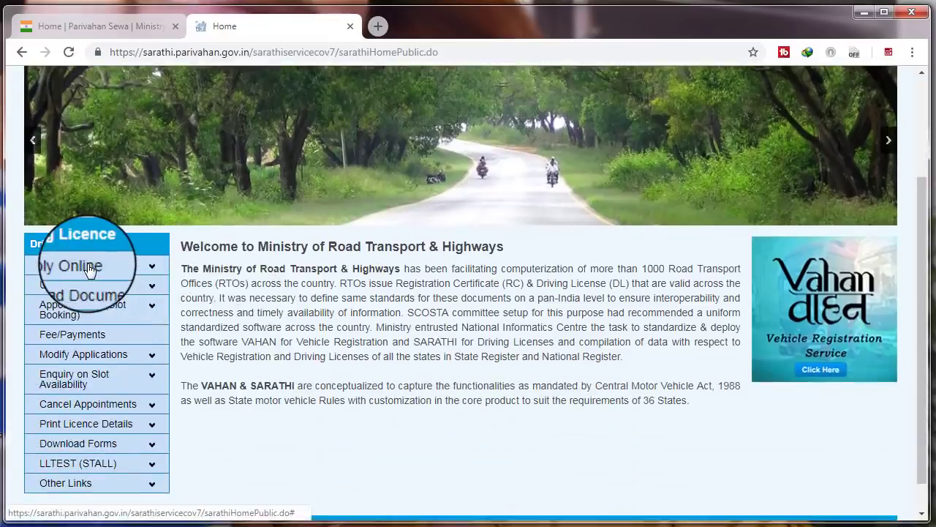
{"action": "left_click", "coordinate": [86, 265]}
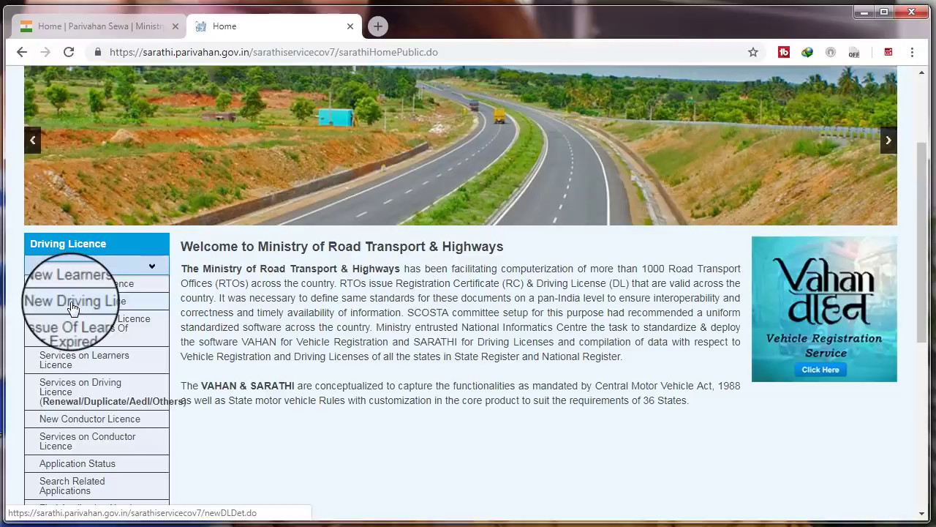
{"action": "left_click", "coordinate": [73, 301]}
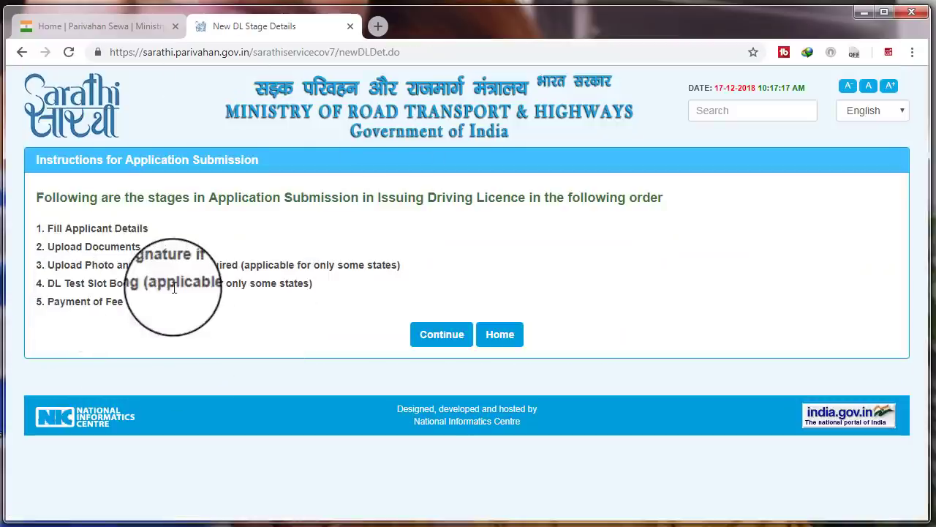